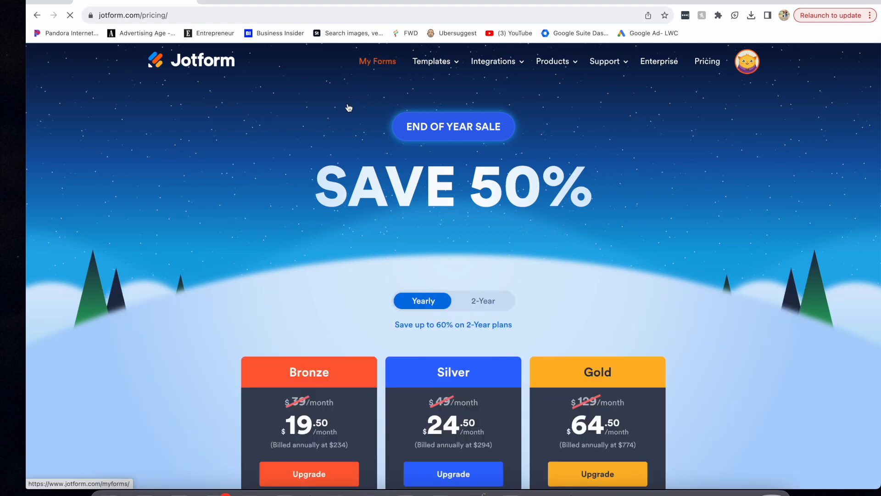
- Open the form templates library and search it for "Lash Extension Consent Form"
mouse_move(440, 68)
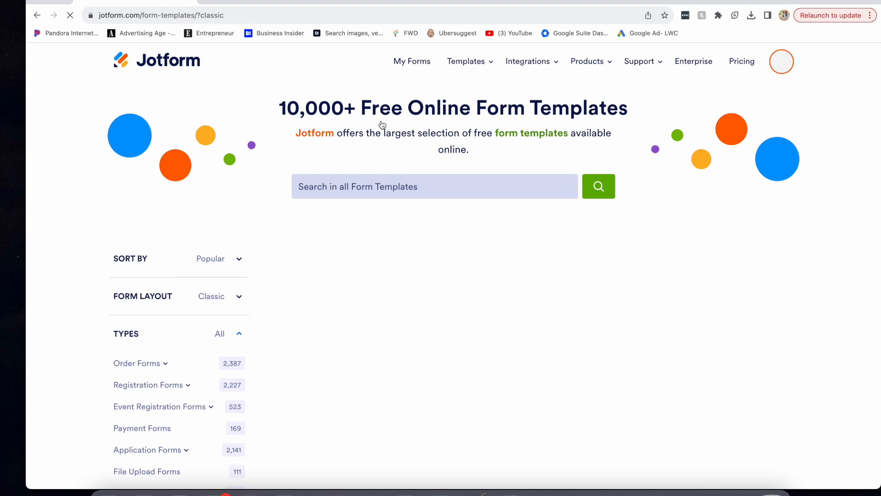
scroll(258, 197, down, 1)
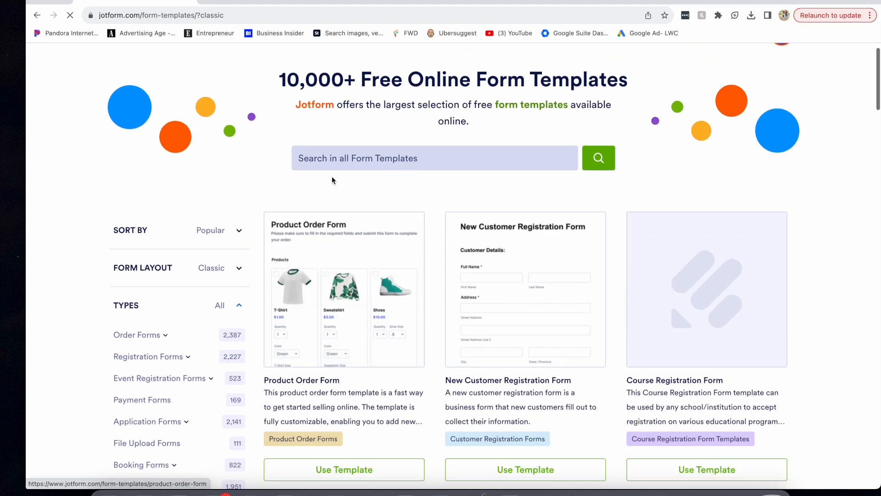
click(373, 157)
scroll(372, 158, up, 1)
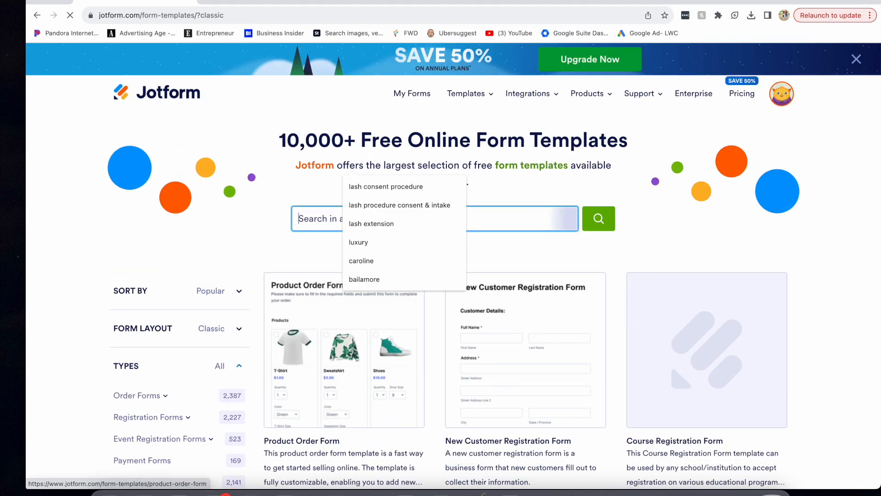
text(Lash Extention Consent Form)
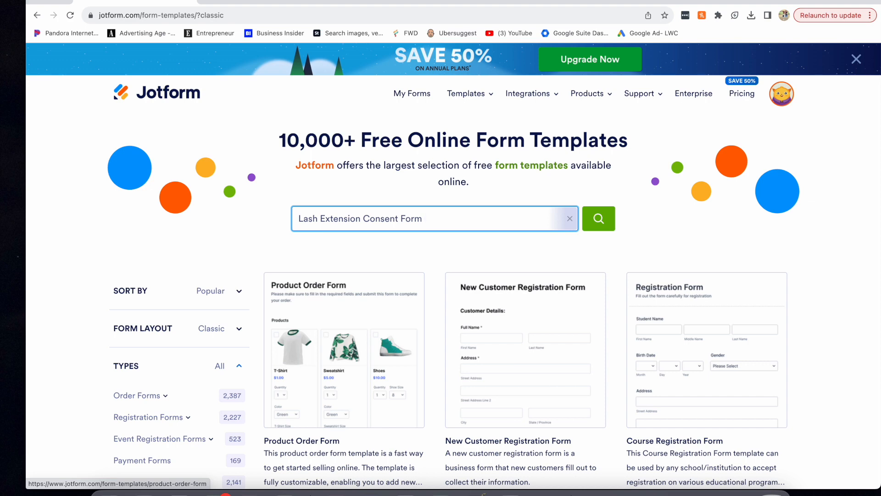
click(599, 218)
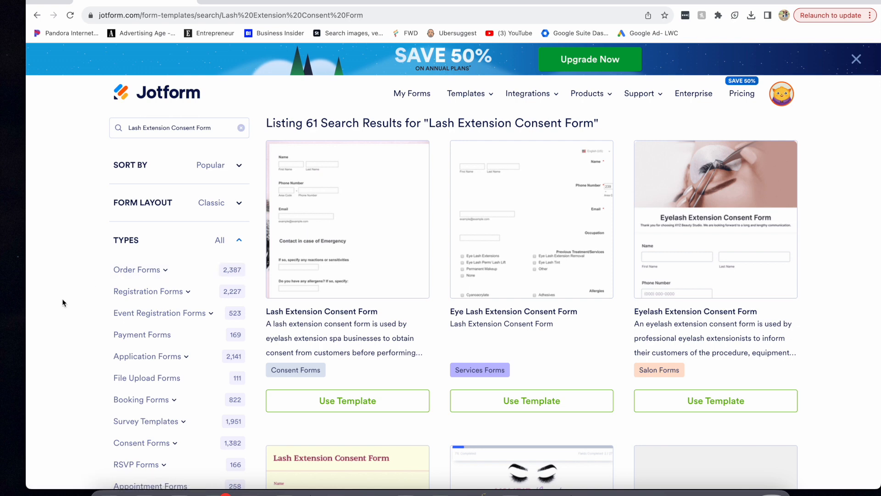
- Preview the first Lash Extension Consent Form template, read through its questions, consent text and booking policy, and close the preview
scroll(62, 299, down, 1)
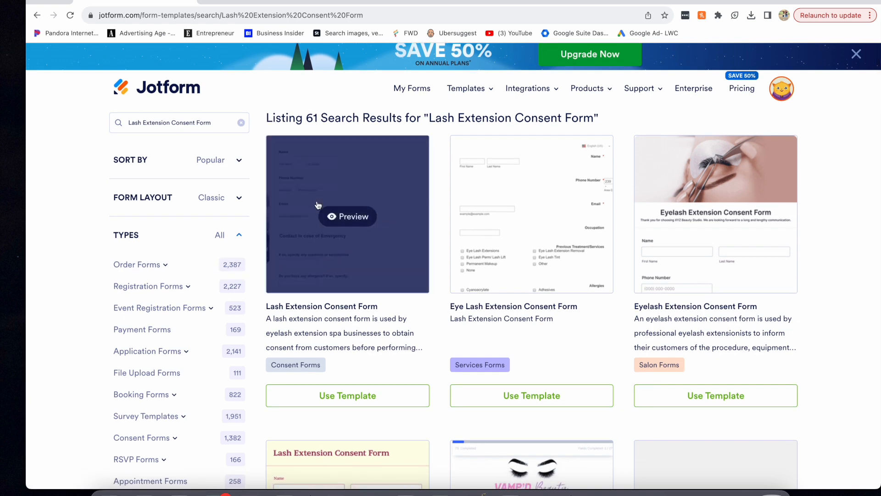
click(343, 220)
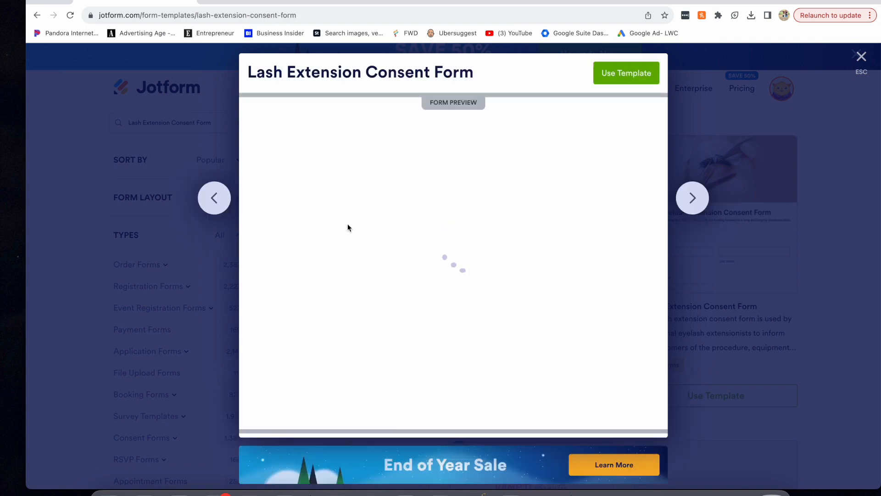
scroll(347, 227, down, 1)
scroll(348, 225, down, 3)
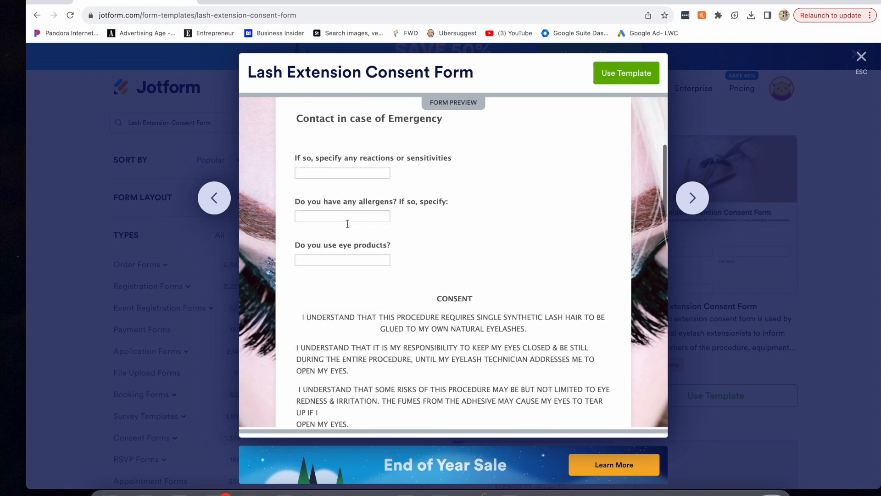
scroll(347, 223, down, 1)
scroll(348, 225, down, 2)
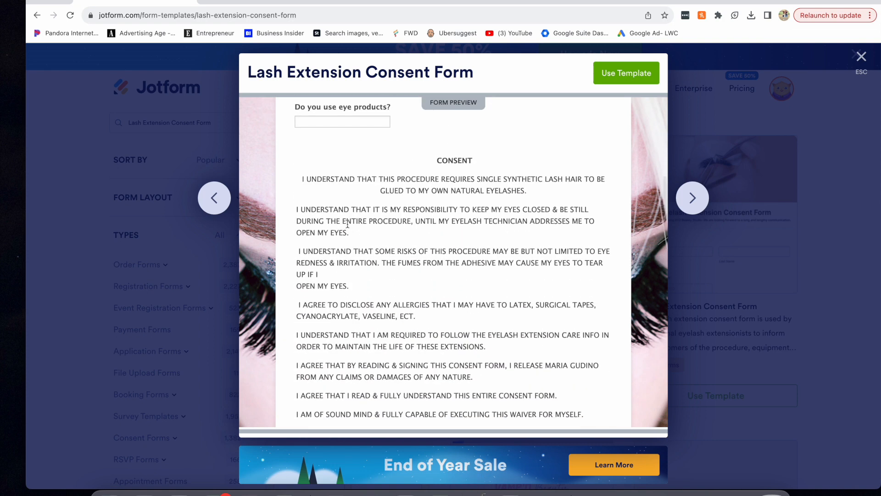
scroll(347, 224, down, 4)
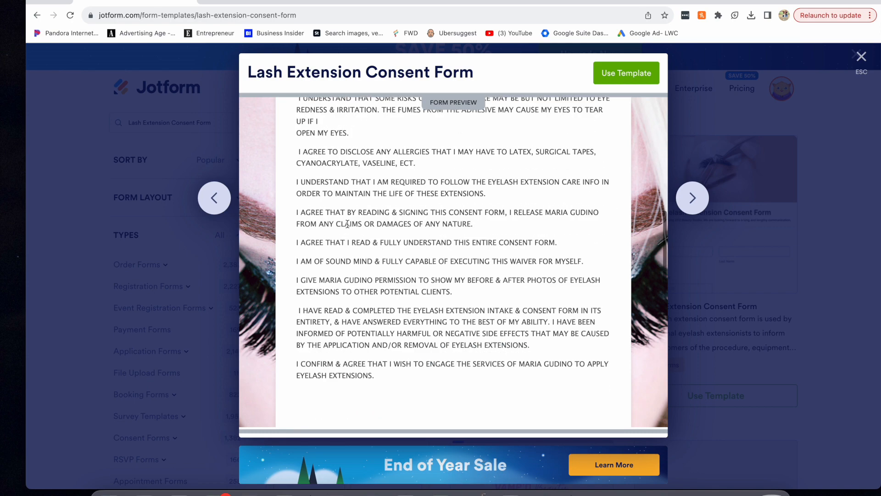
scroll(347, 224, down, 8)
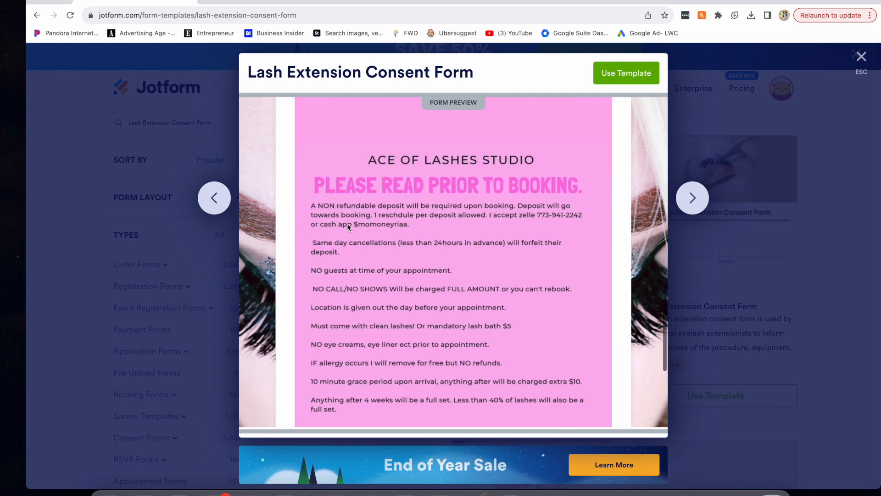
scroll(347, 223, down, 3)
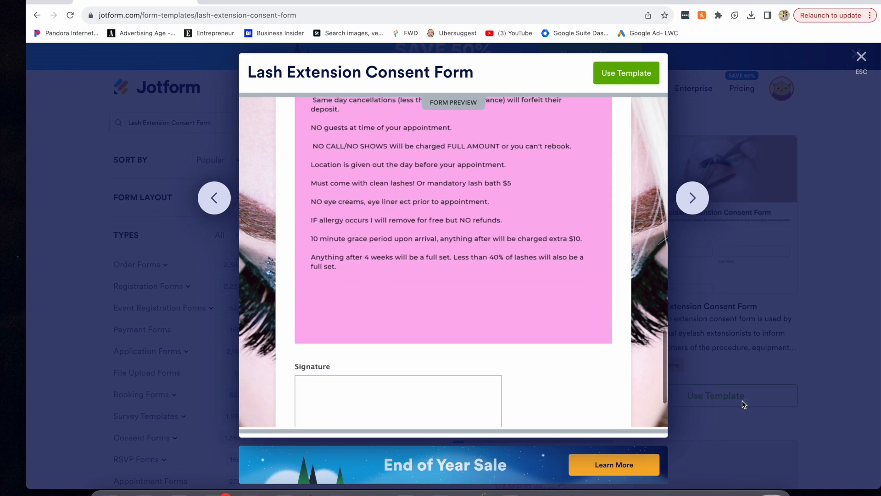
click(744, 404)
- Preview the Eyelash Extension Consent Form template from the Salon Forms category and create a form from it
scroll(742, 367, down, 3)
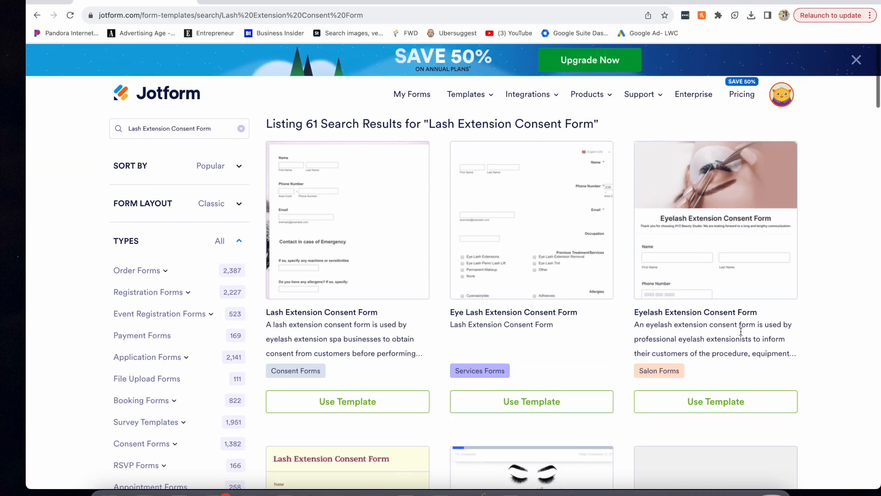
scroll(742, 335, down, 1)
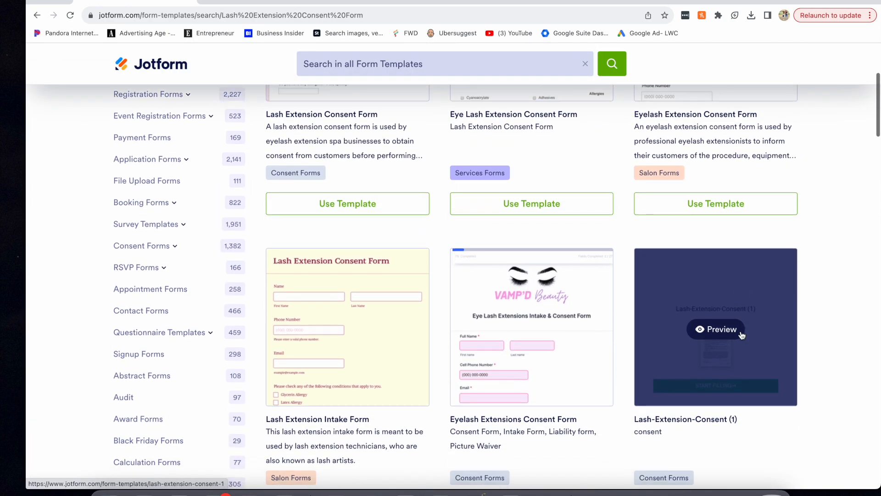
scroll(742, 335, up, 4)
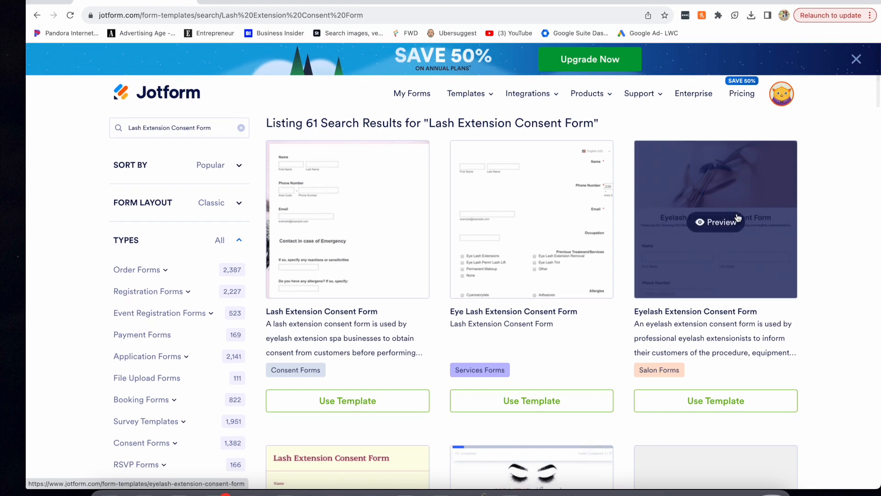
click(739, 206)
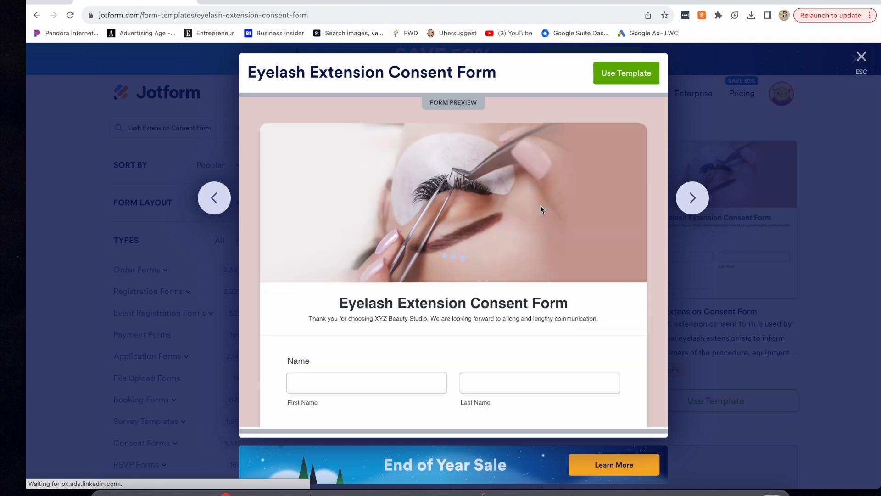
scroll(540, 206, down, 4)
scroll(540, 206, down, 8)
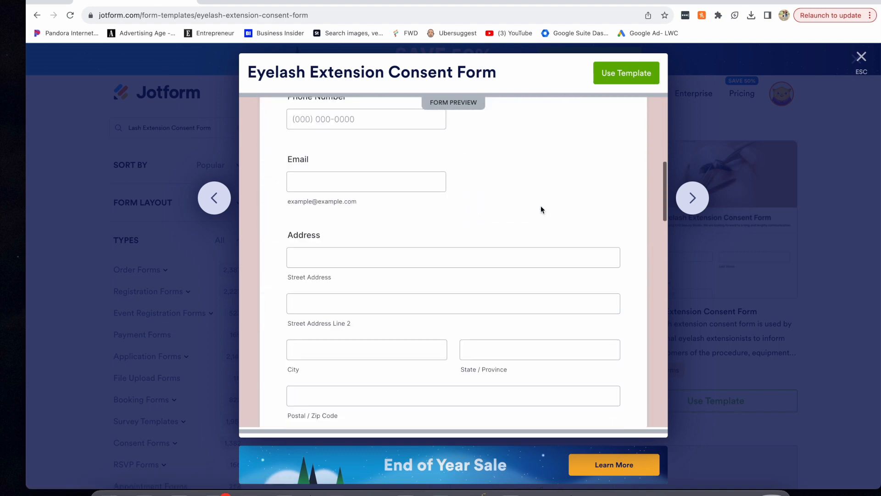
scroll(540, 206, down, 7)
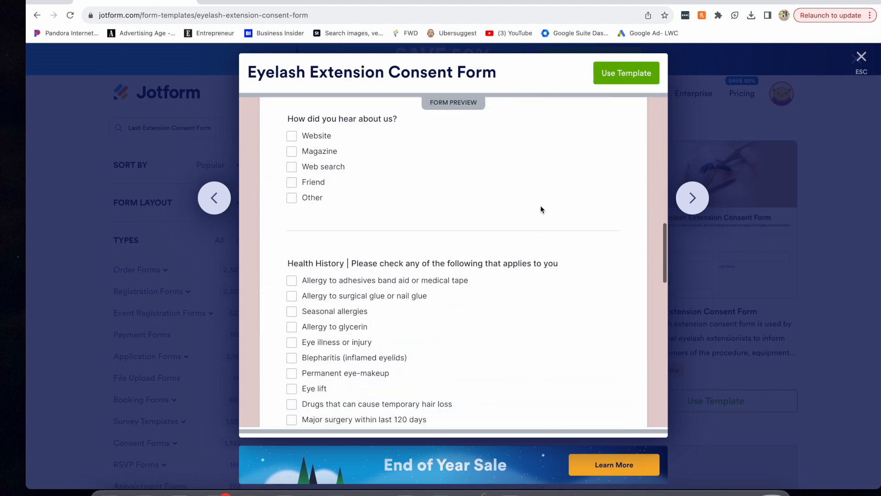
click(624, 83)
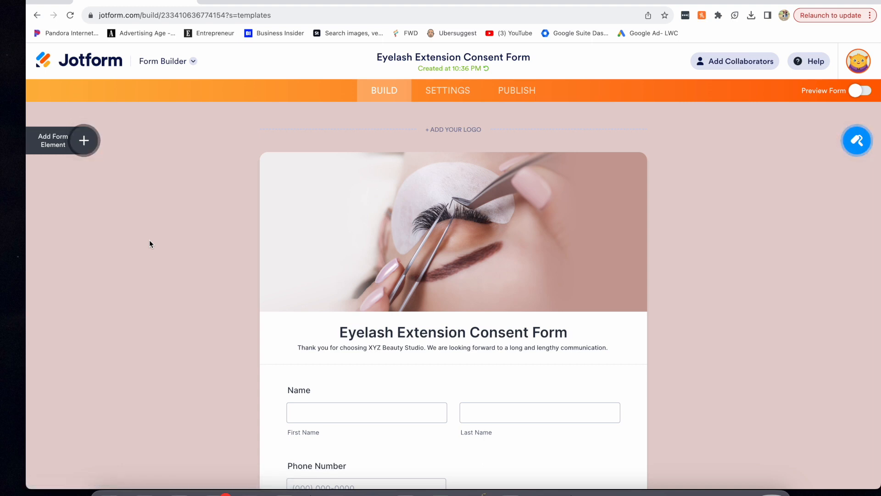
- Review the new form's heading, contact and address fields, referral question and health history section
scroll(149, 239, down, 3)
click(414, 195)
triple_click(340, 214)
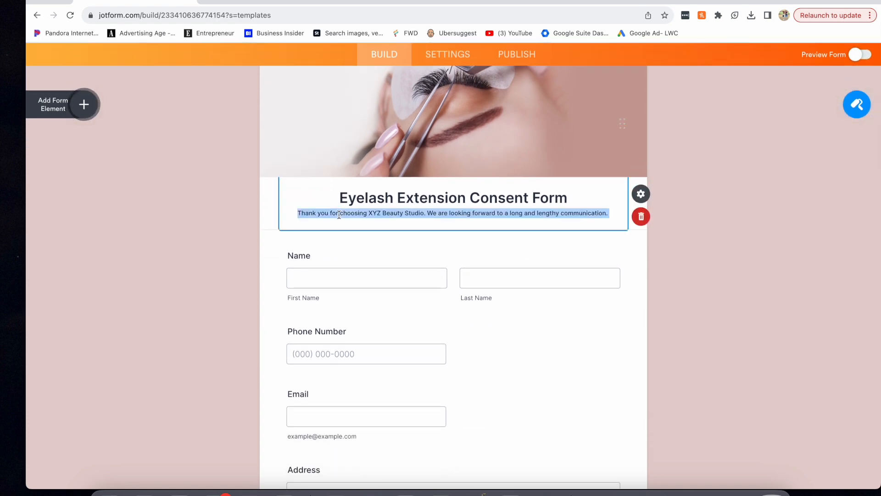
click(321, 273)
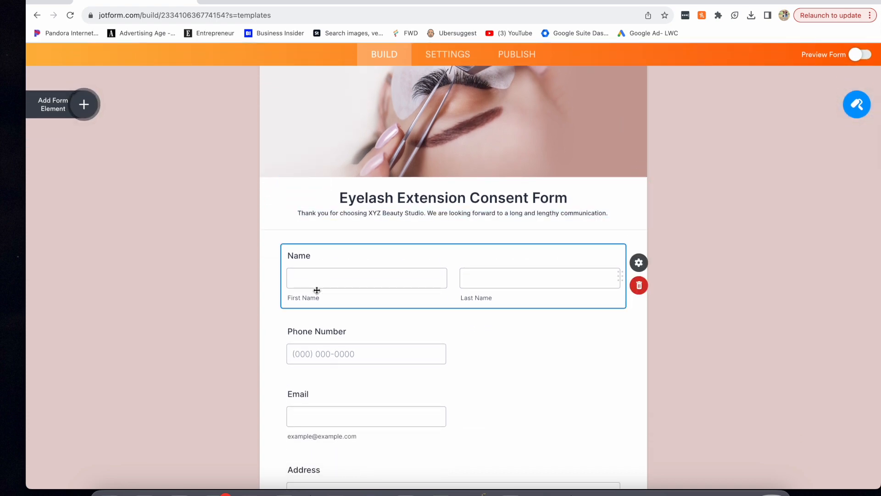
scroll(316, 290, down, 3)
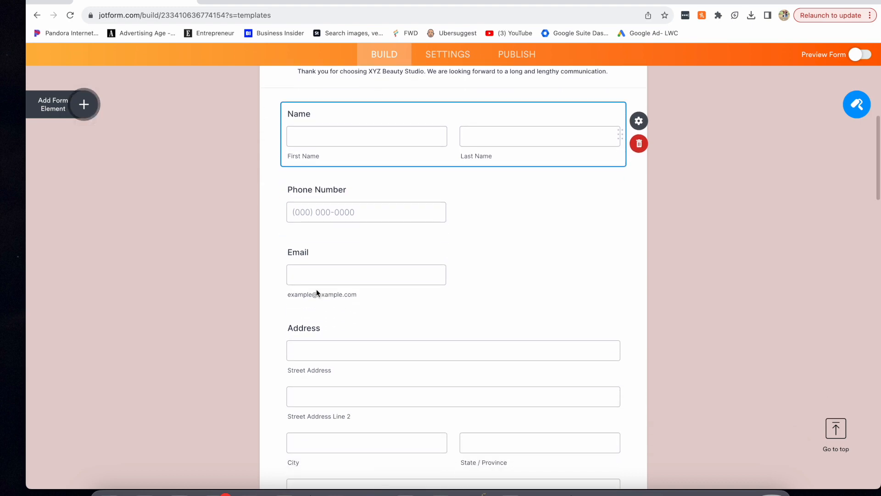
scroll(317, 292, down, 7)
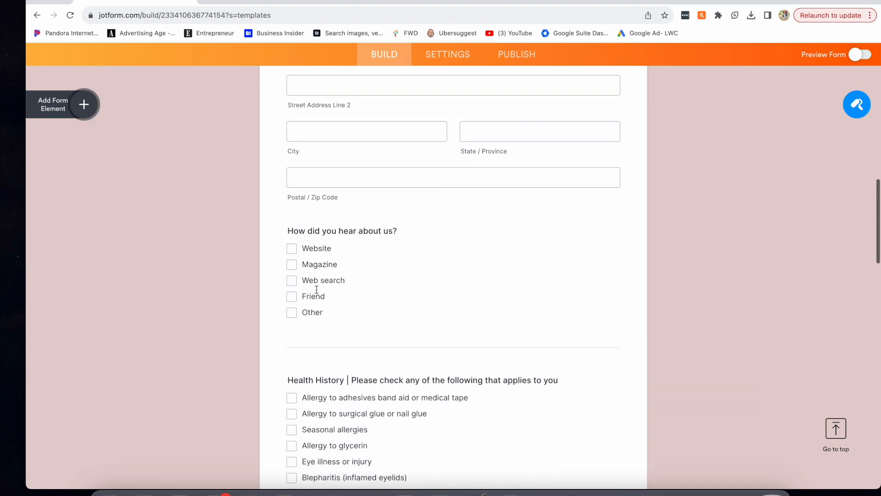
scroll(317, 289, down, 2)
scroll(317, 290, up, 6)
scroll(315, 289, up, 1)
scroll(137, 152, up, 1)
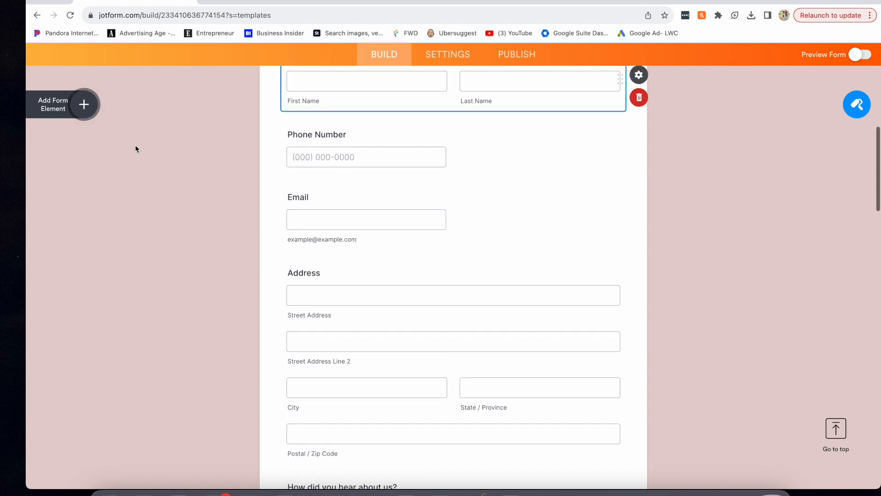
- Add a Date Picker element to the form directly below the Name field
click(84, 104)
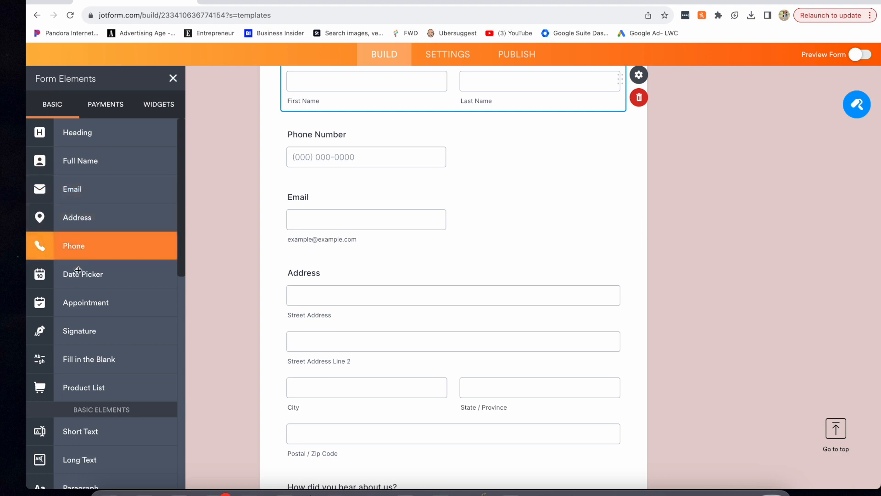
scroll(71, 330, down, 1)
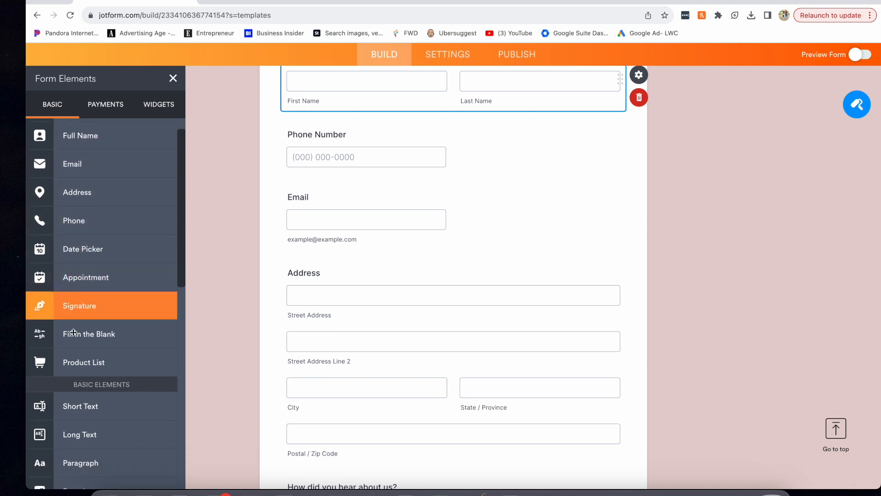
scroll(73, 332, down, 5)
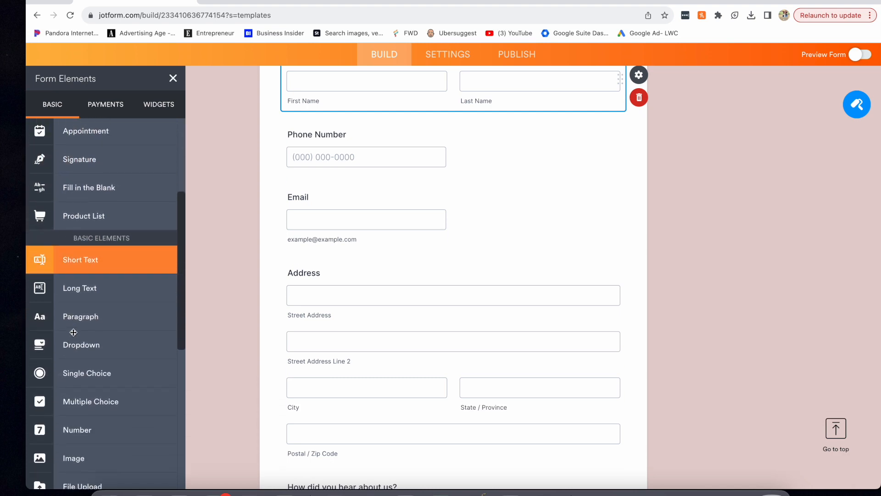
scroll(73, 332, up, 6)
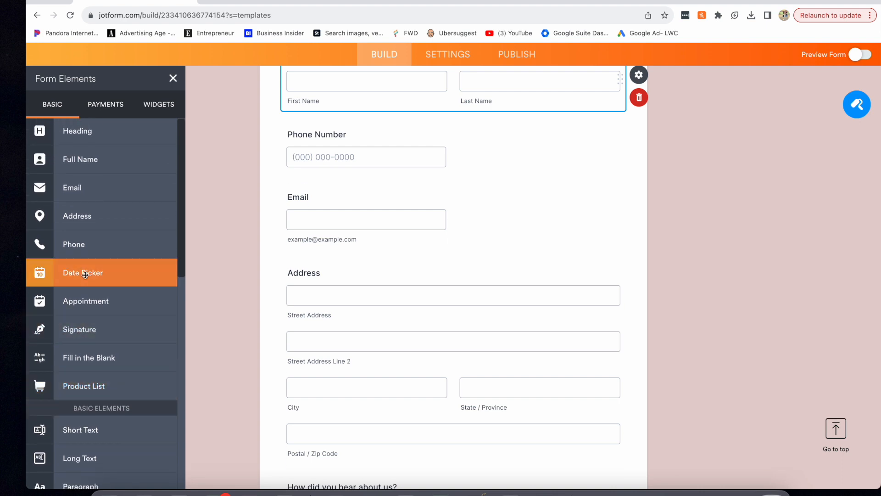
click(85, 273)
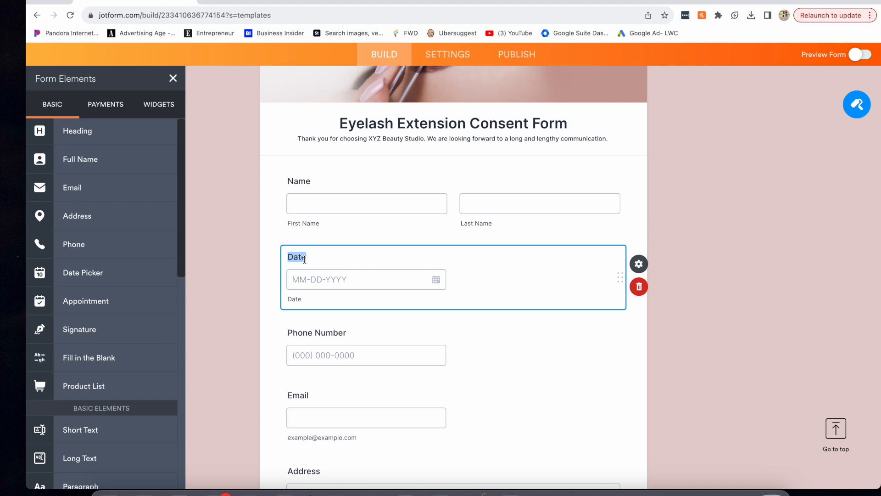
- Label the new date field "When is your birthday?"
text(WhA)
key(BackSpace)
key(BackSpace)
key(BackSpace)
text(wHEN)
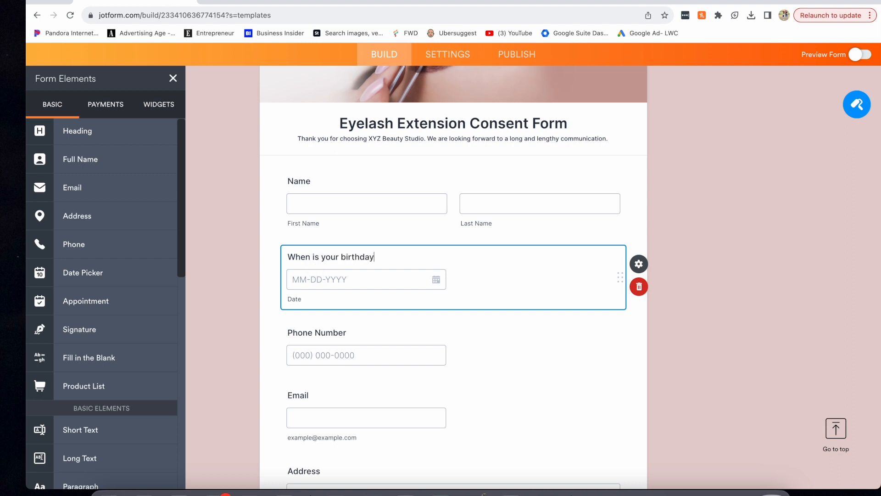
key(Tab)
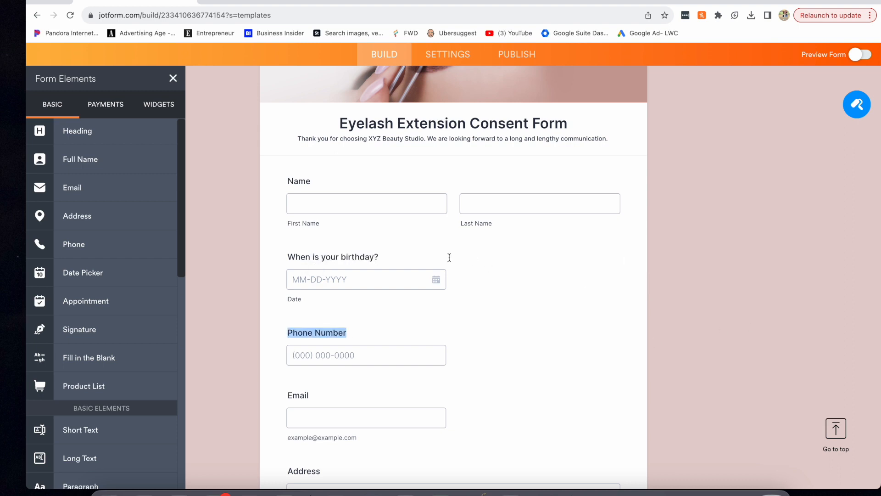
- Move the birthday field to between the Email and Address fields, and deselect the form elements
click(381, 284)
drag(587, 272, 563, 429)
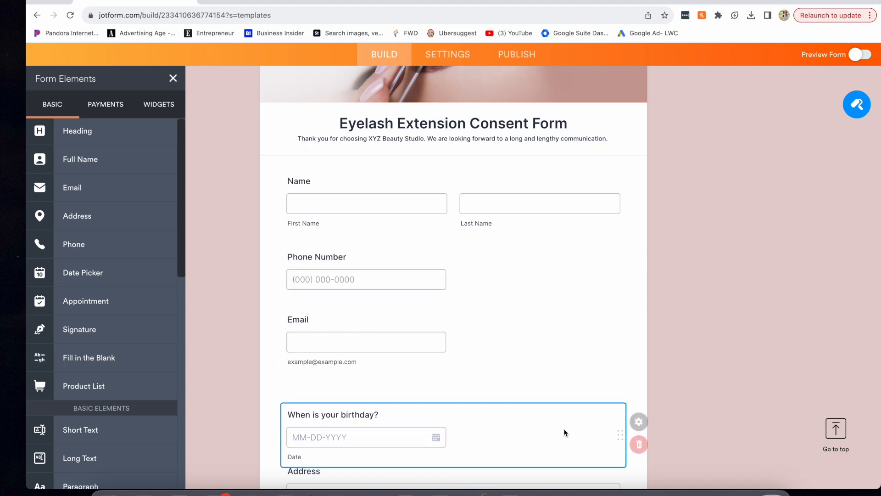
scroll(737, 320, down, 2)
scroll(737, 320, down, 1)
double_click(737, 321)
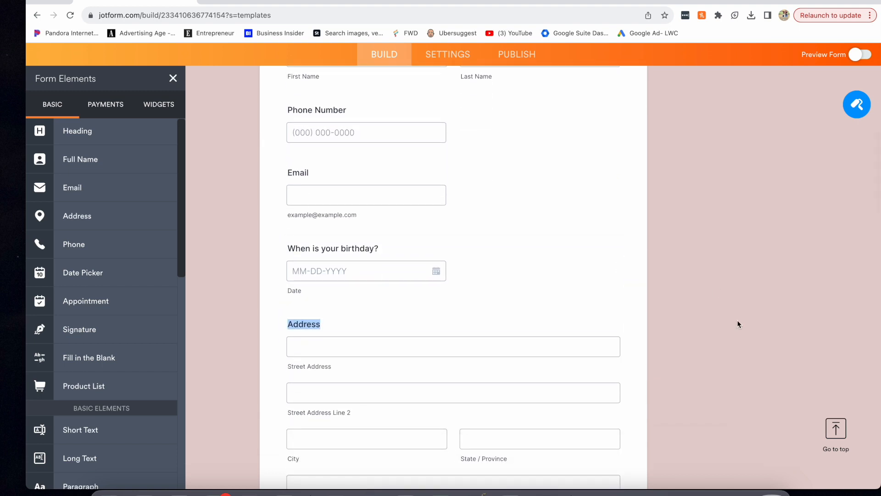
click(234, 235)
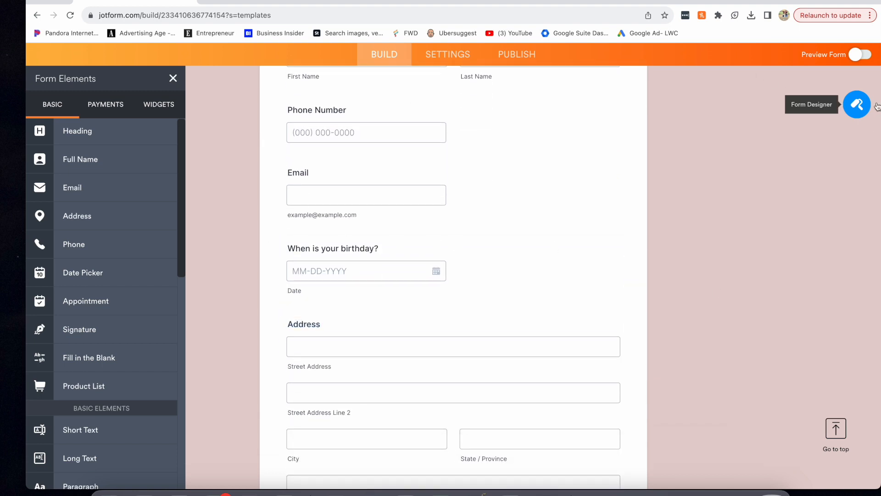
- Apply the preset purple color scheme with a light lavender form background to the consent form
click(857, 104)
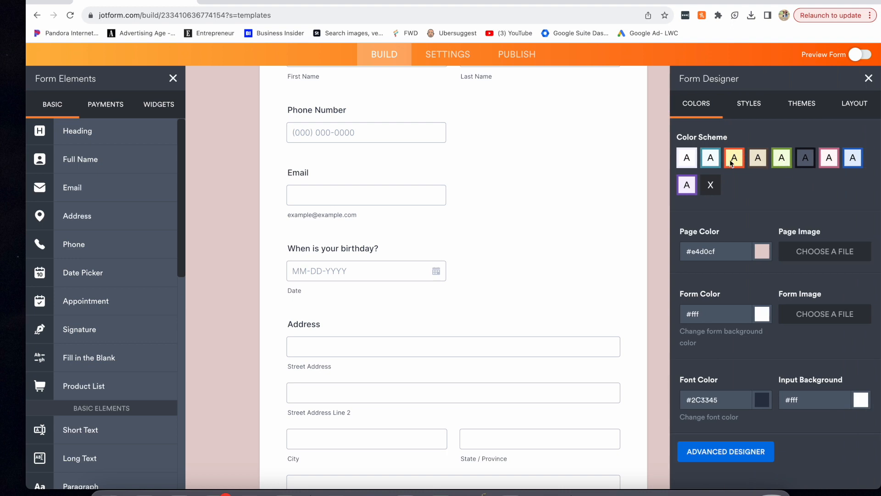
click(687, 186)
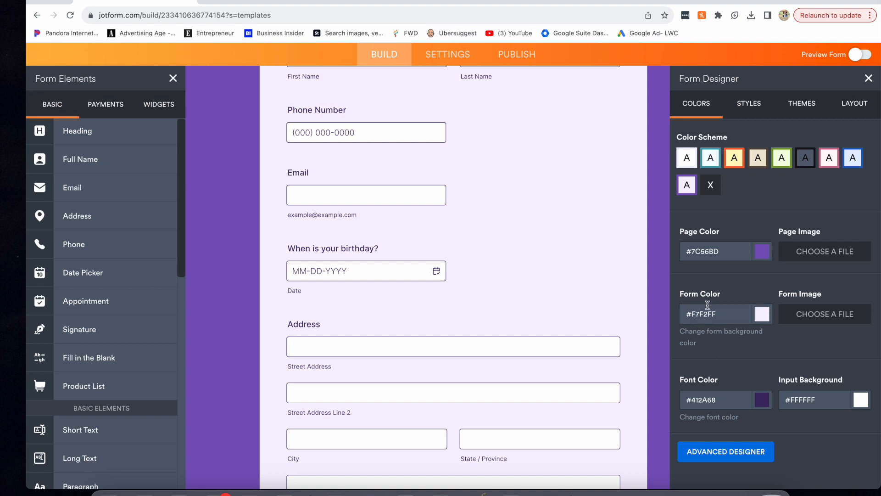
- Examine the style options, featured themes and layout choices available for the form's design
click(744, 110)
scroll(730, 238, down, 3)
scroll(730, 239, up, 3)
click(796, 104)
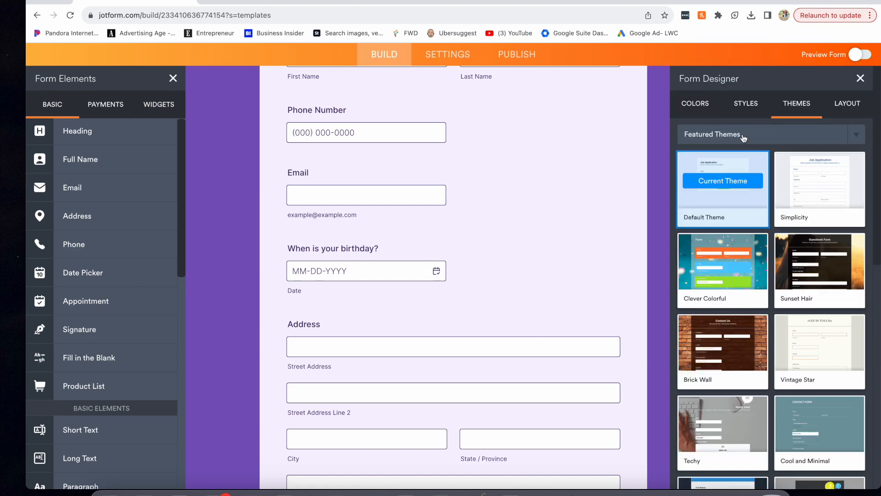
scroll(723, 271, down, 4)
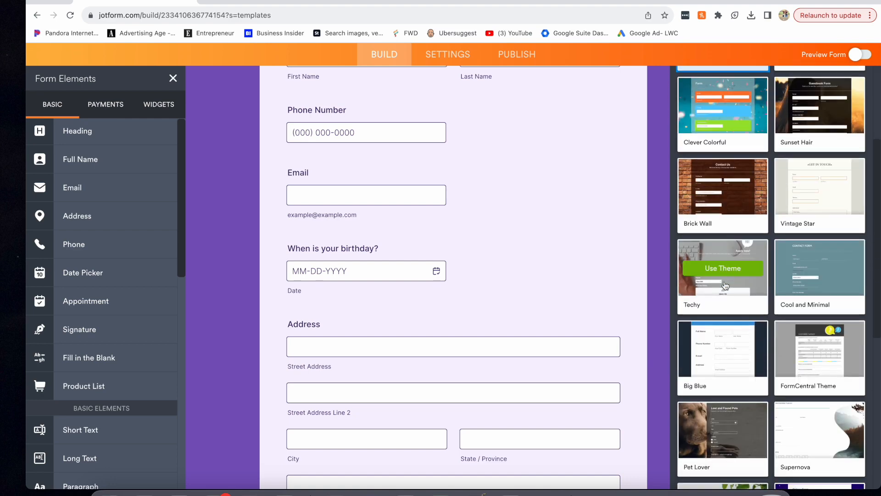
scroll(734, 266, up, 4)
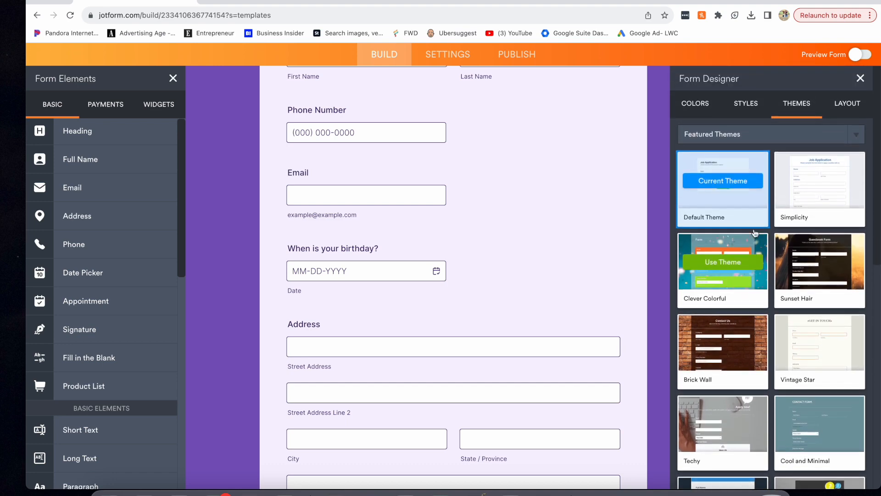
click(854, 104)
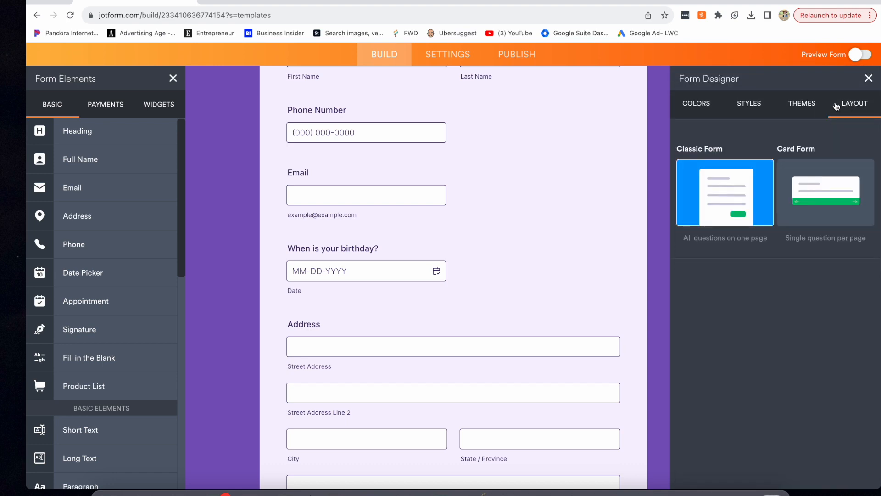
click(707, 106)
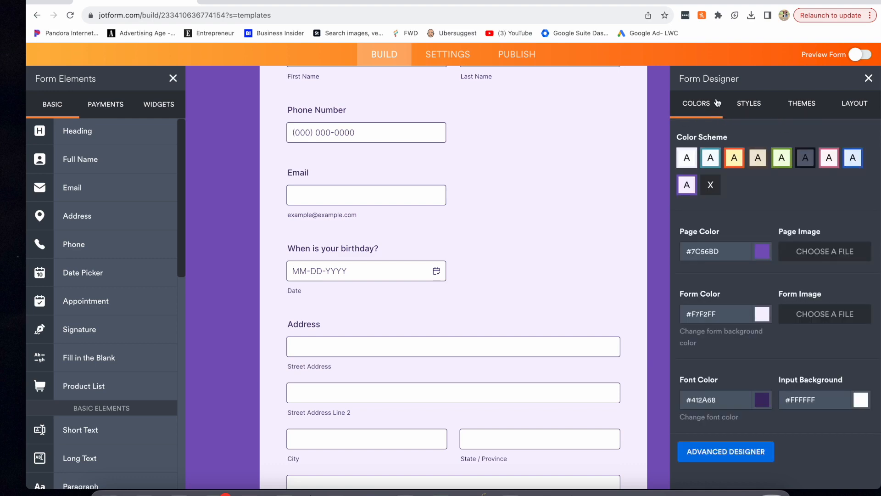
click(867, 80)
- Remove the template's eyelash photo from the form's heading
scroll(684, 185, up, 10)
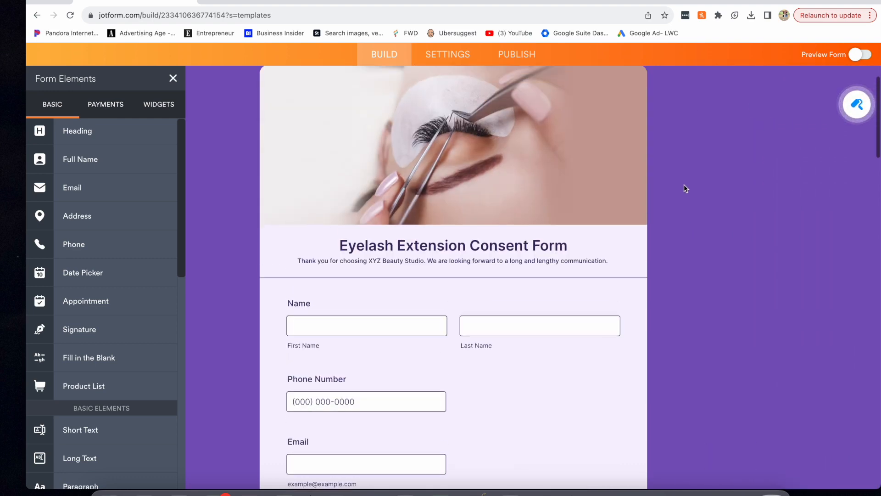
scroll(683, 185, down, 3)
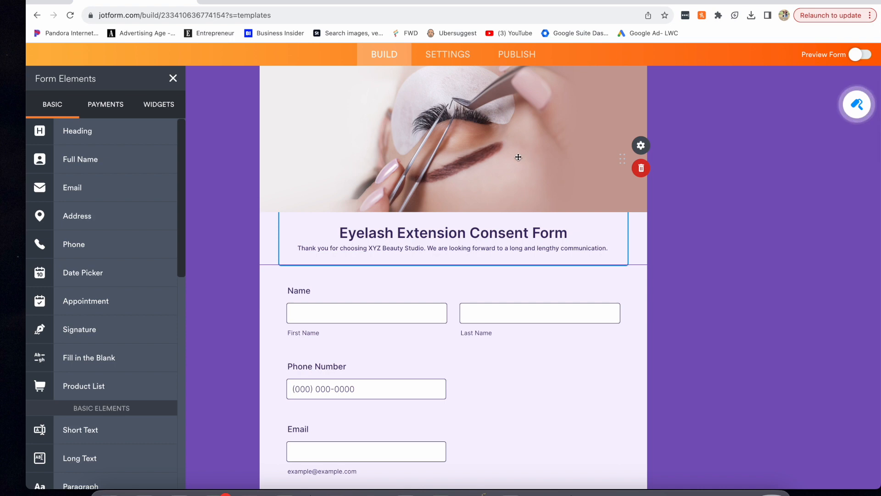
click(646, 150)
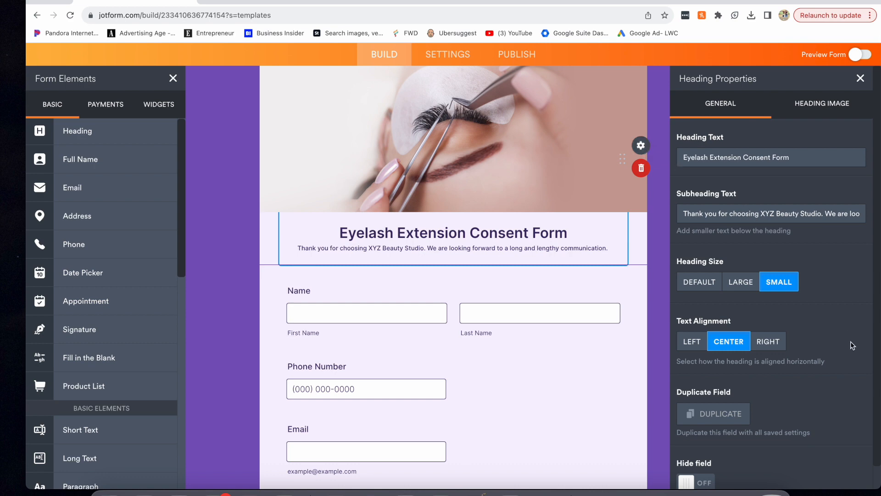
scroll(850, 342, down, 1)
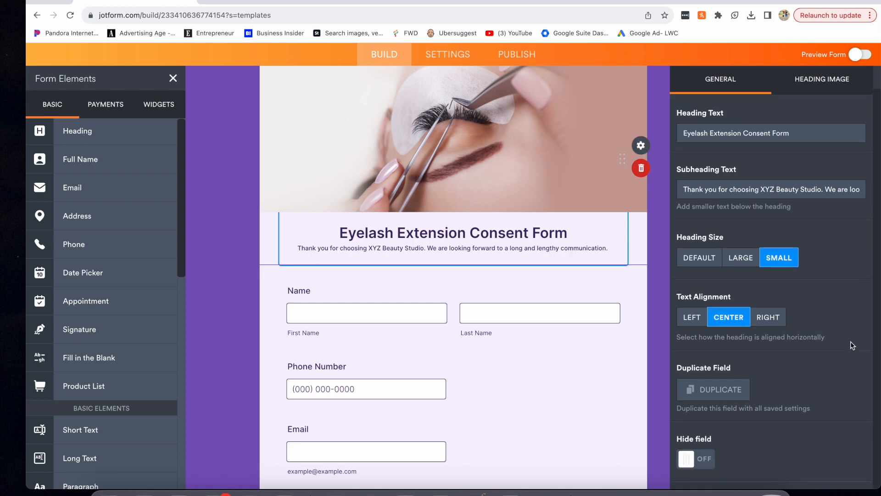
scroll(850, 345, up, 1)
click(815, 101)
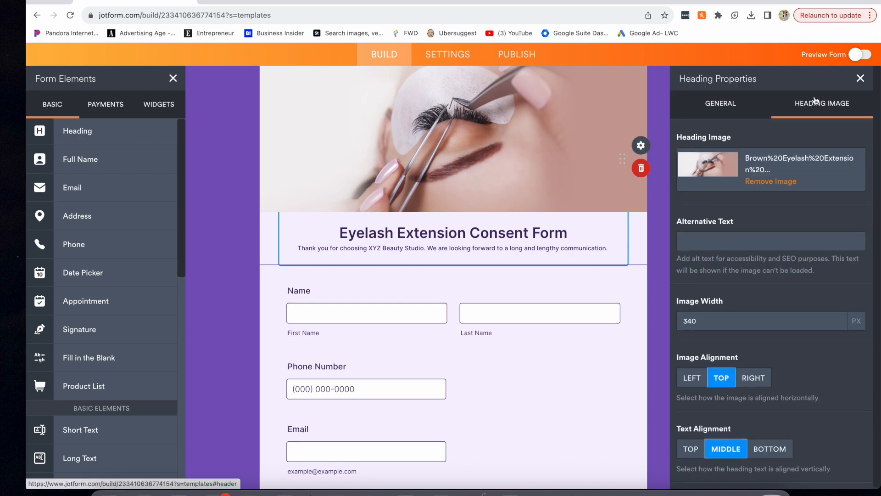
click(764, 183)
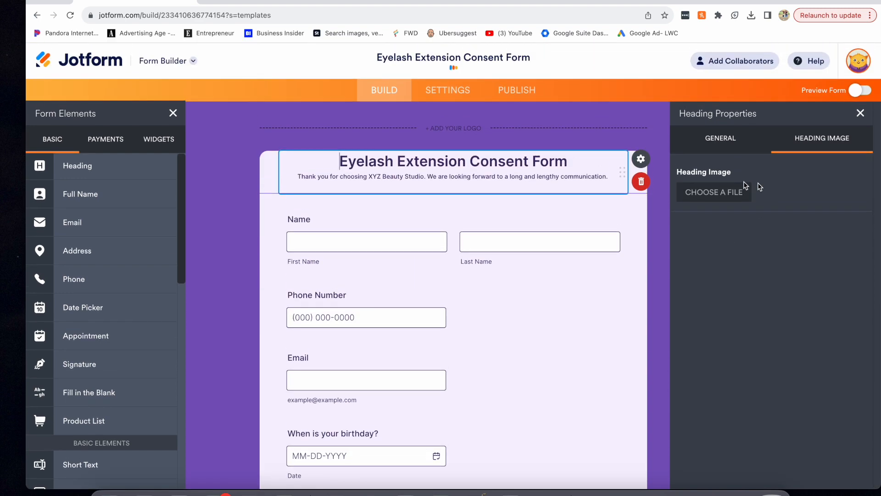
- Upload AdobeStock_618106787.jpeg from Downloads as the heading image and check its image settings
click(689, 199)
click(773, 272)
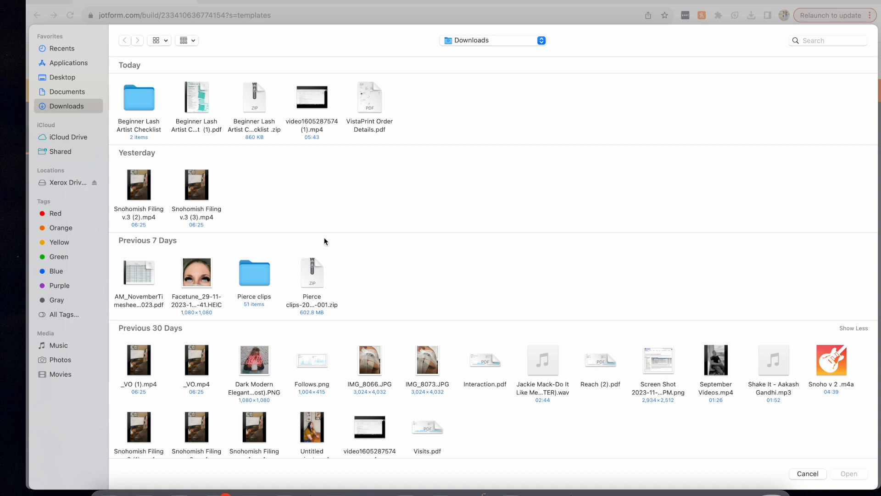
click(198, 279)
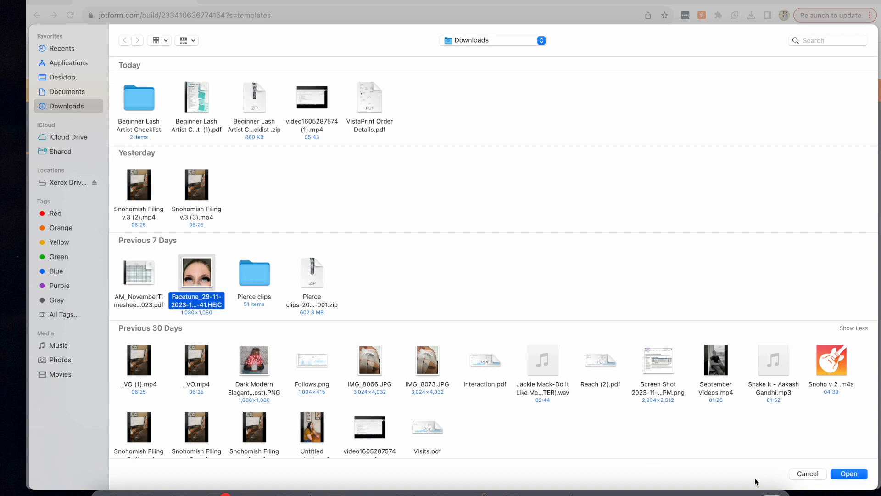
scroll(626, 394, down, 5)
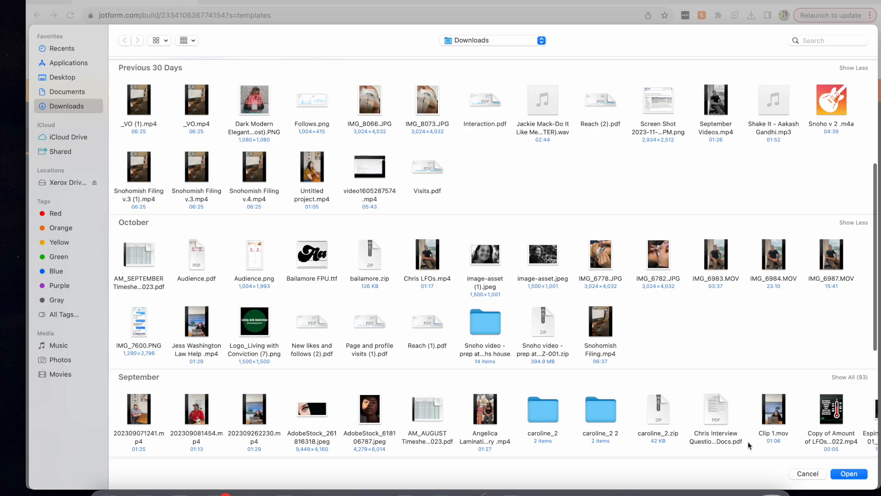
click(848, 475)
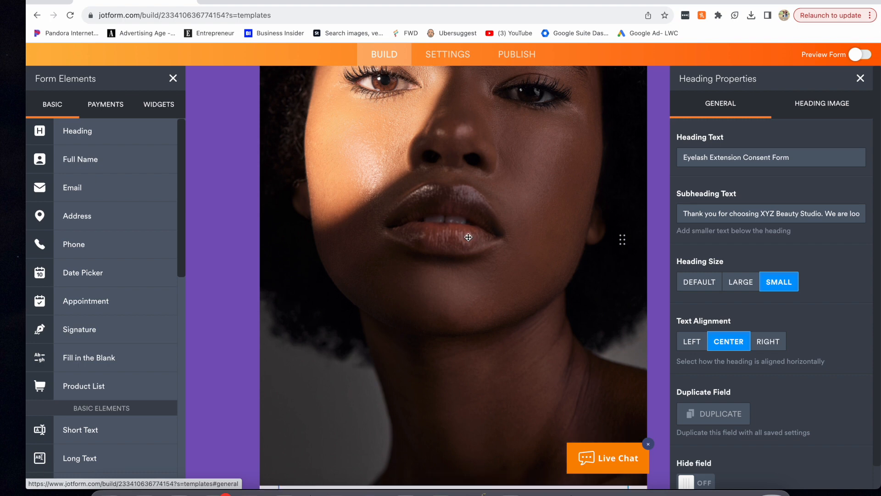
click(826, 110)
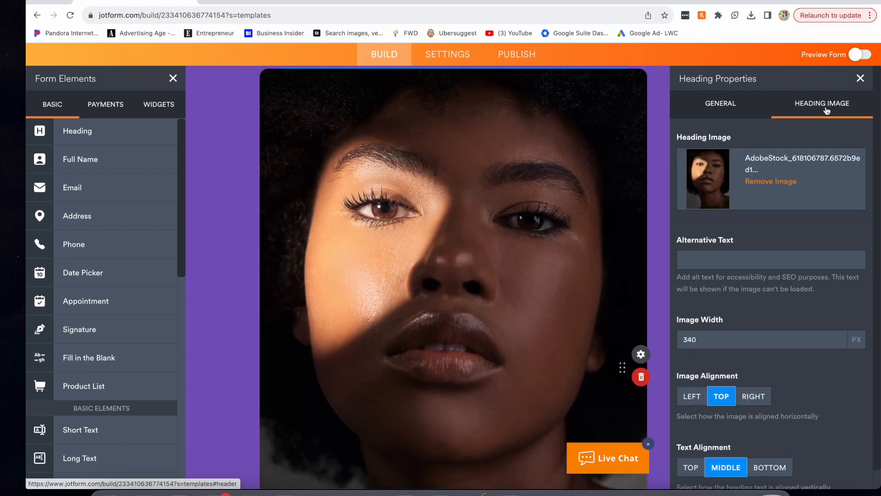
scroll(734, 213, down, 1)
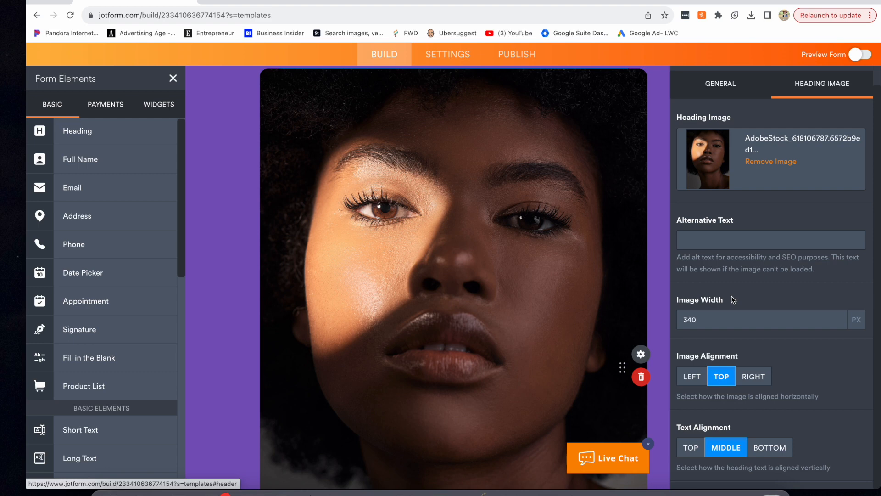
scroll(732, 299, up, 1)
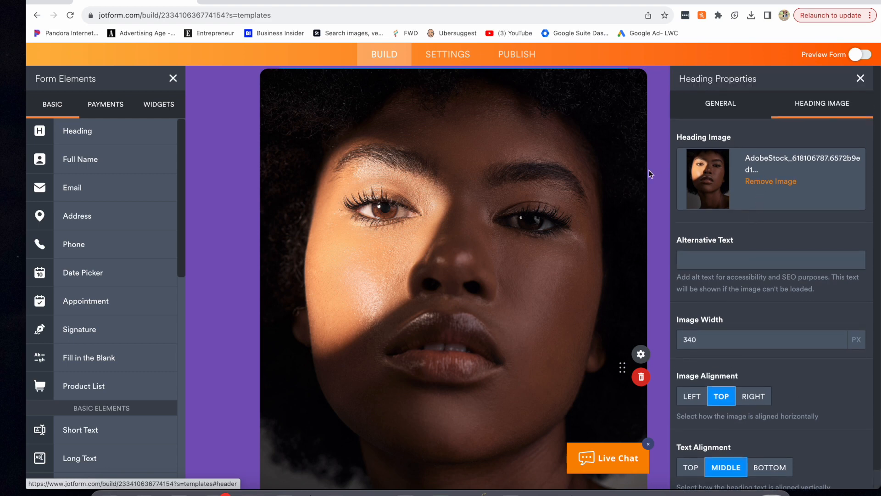
- Add the Lash Bestie Co. logo above the form from the previously uploaded images
scroll(588, 196, up, 3)
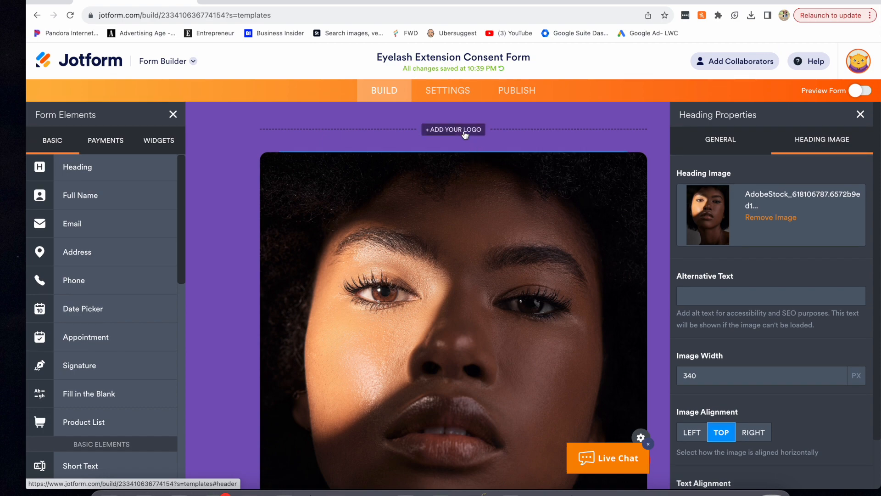
click(465, 130)
click(778, 223)
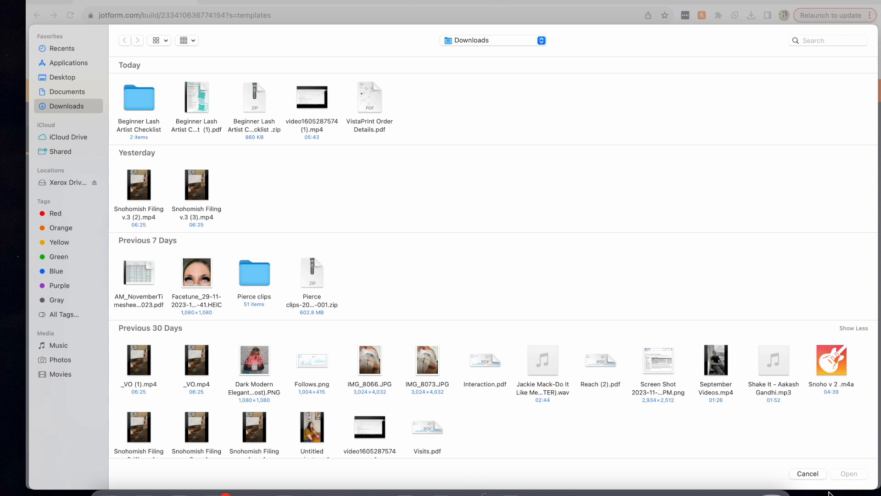
click(819, 477)
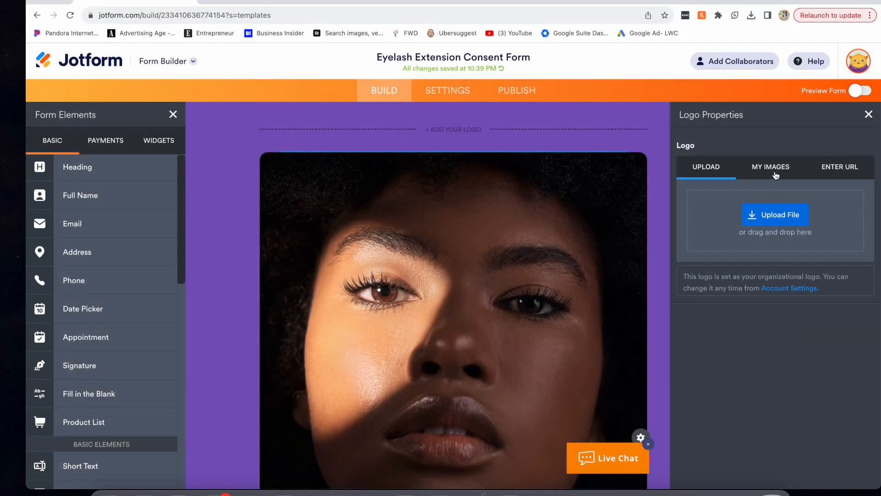
click(776, 175)
click(760, 263)
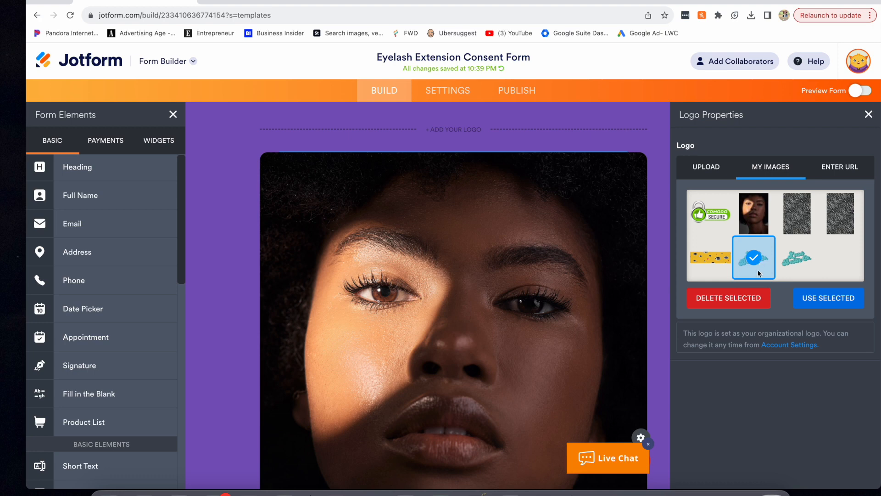
click(817, 303)
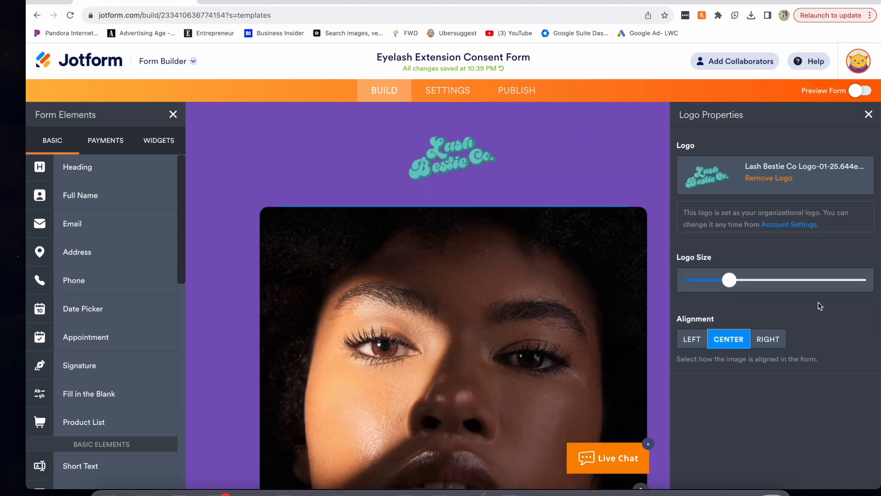
click(868, 115)
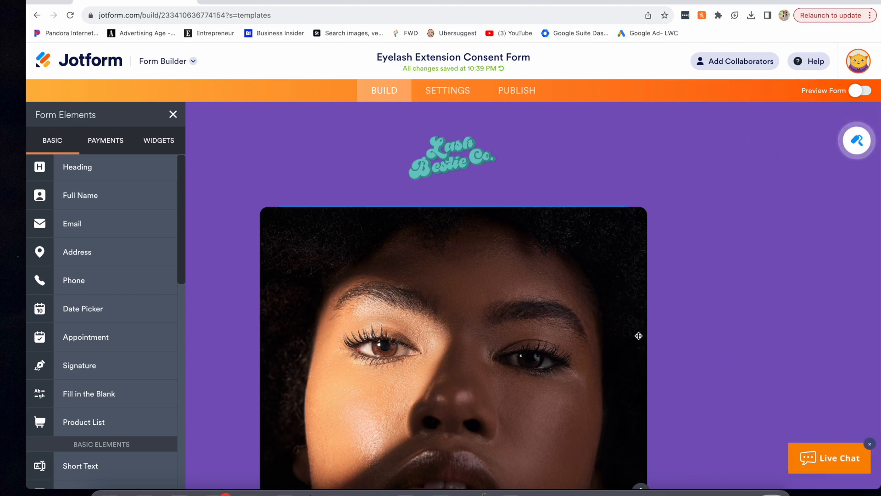
- Replace the heading's portrait photo with the yellow eye-pattern image from the previously uploaded images
scroll(636, 331, down, 1)
scroll(636, 331, down, 3)
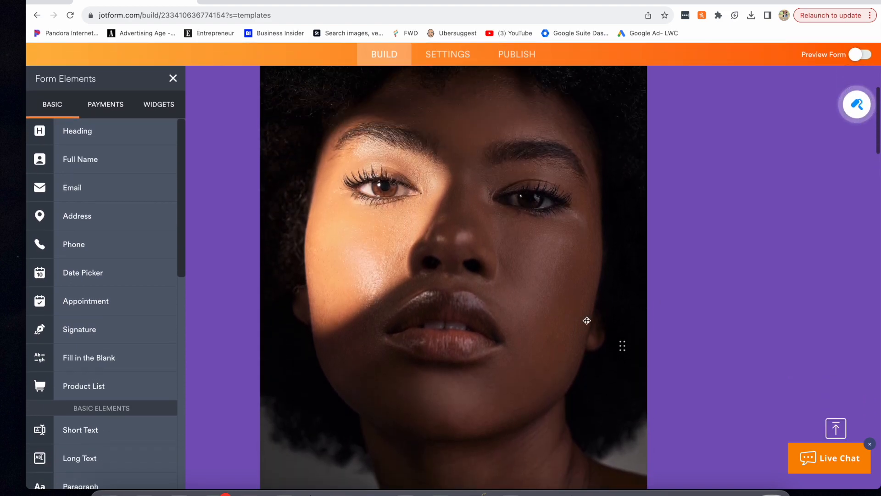
click(587, 320)
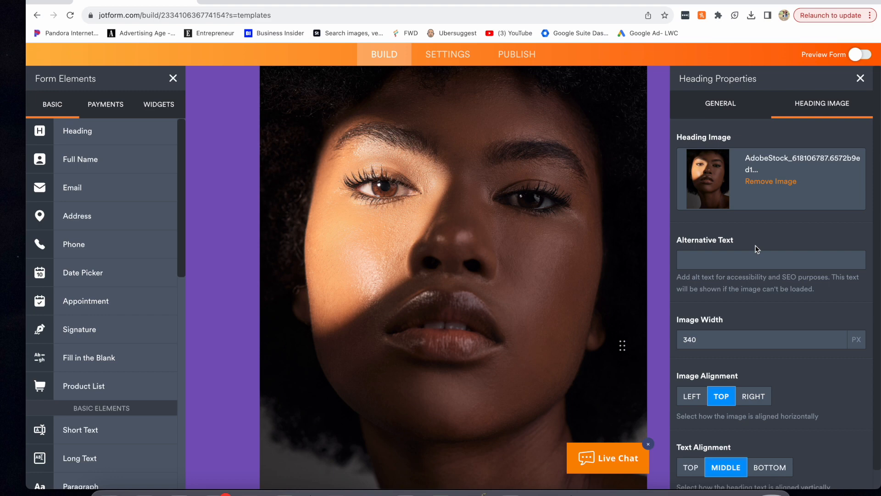
click(770, 180)
click(761, 185)
click(707, 275)
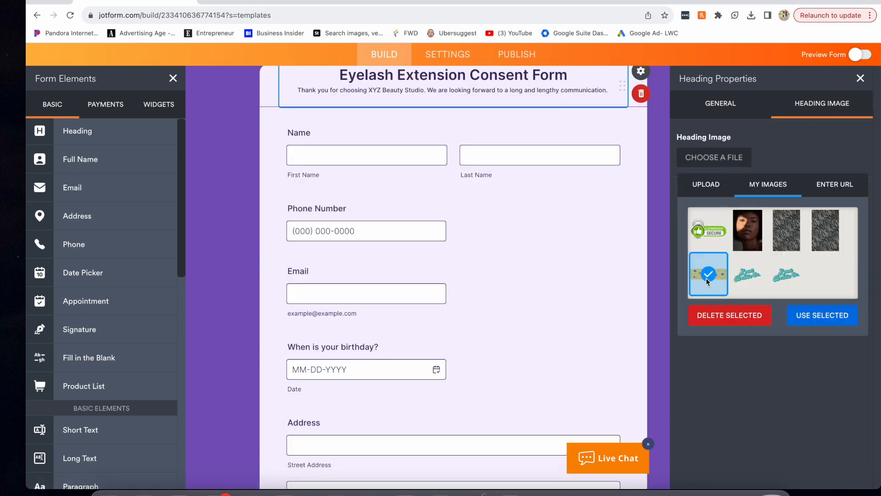
click(803, 323)
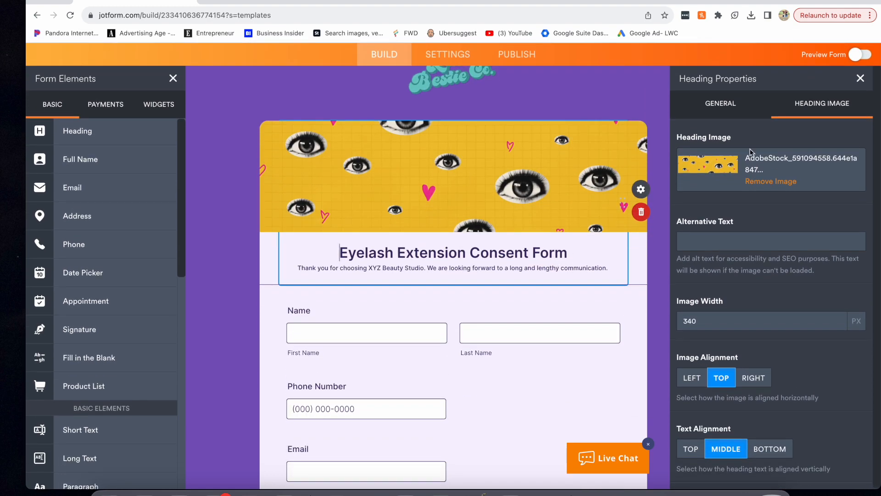
- Review the heading's general settings and the form's questions from the contact fields down to the signatures and submit button
click(740, 103)
scroll(564, 278, down, 8)
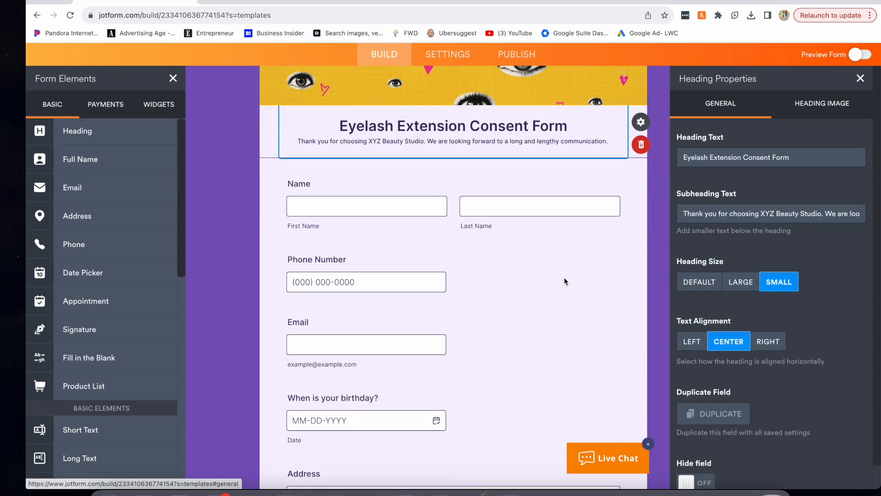
scroll(564, 278, down, 9)
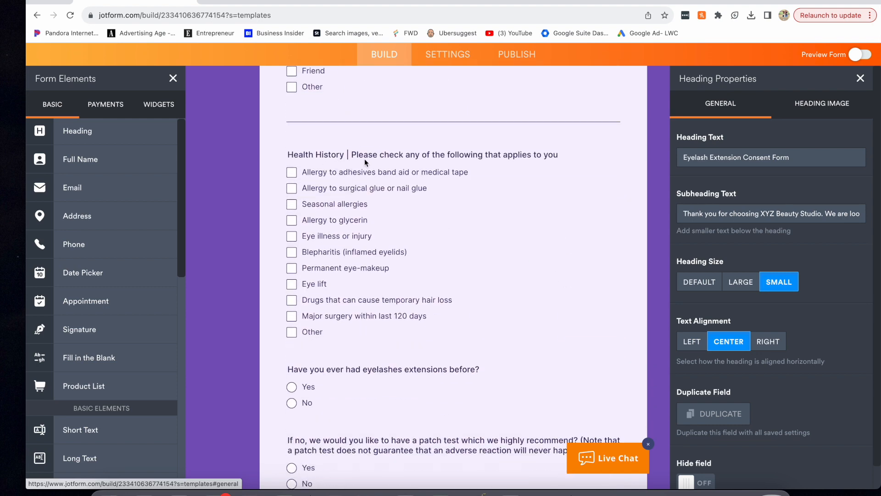
scroll(299, 311, down, 7)
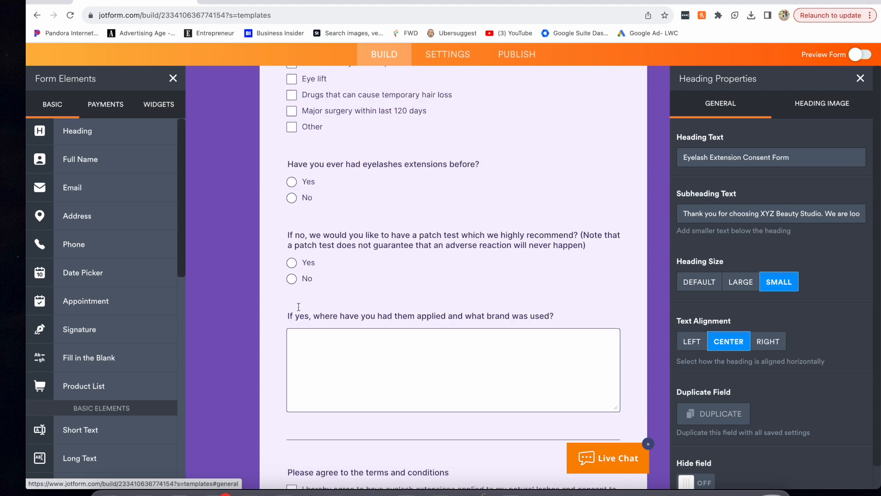
scroll(299, 311, down, 2)
scroll(299, 310, down, 6)
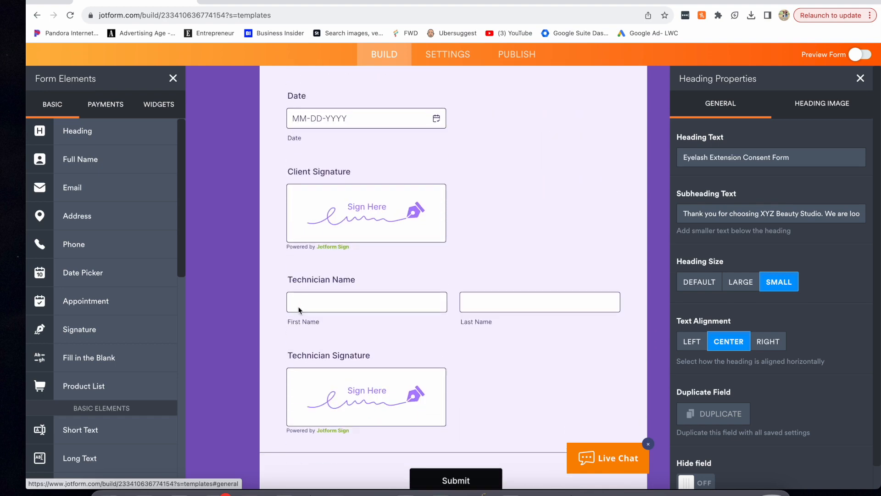
scroll(299, 310, down, 3)
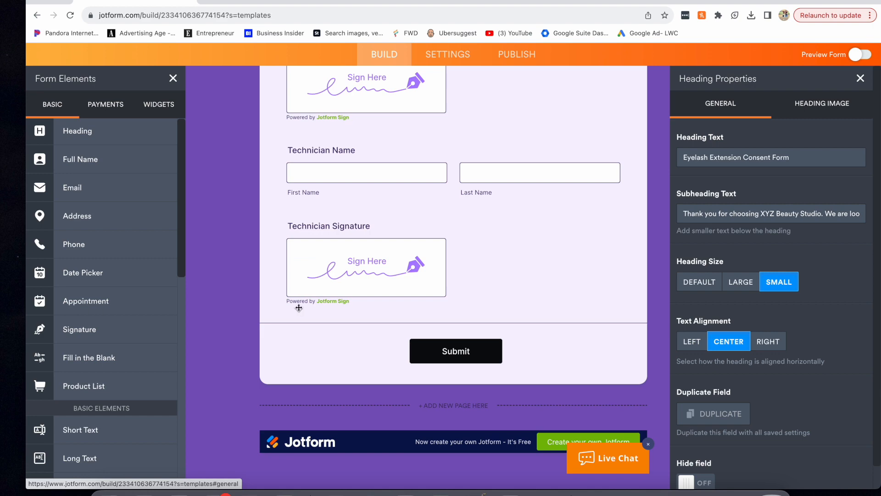
- Close the heading properties and leave the form builder for the My Forms list, dismissing the sale and free-forms promotions
click(860, 78)
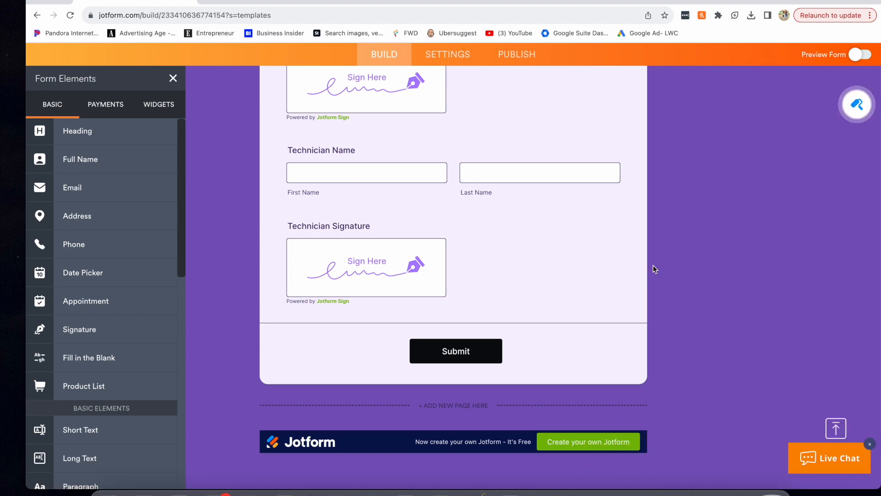
scroll(653, 269, up, 10)
scroll(653, 270, up, 15)
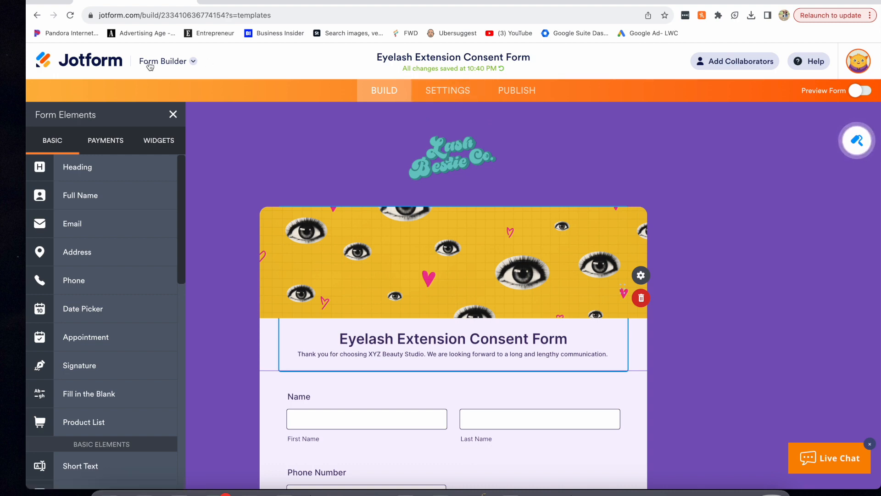
click(107, 64)
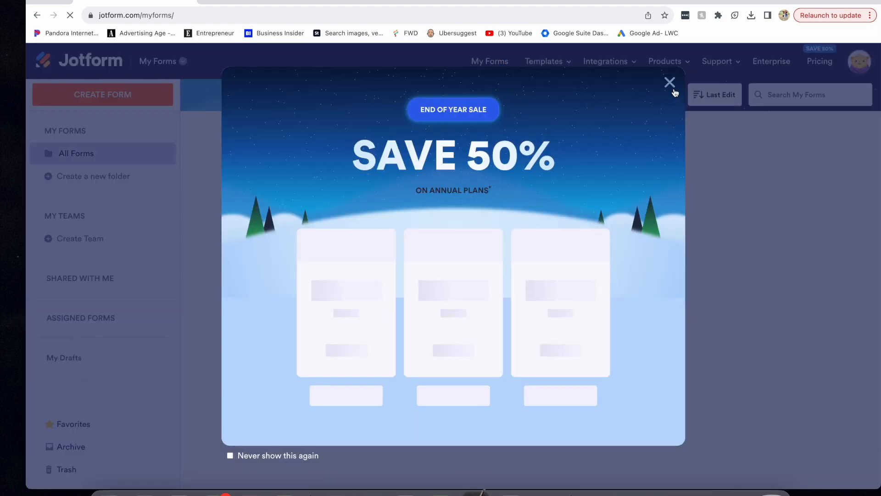
click(674, 91)
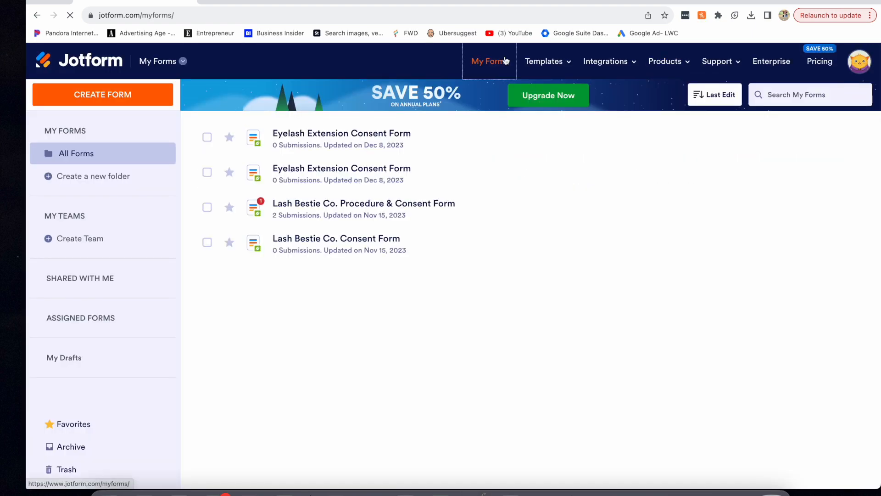
click(505, 61)
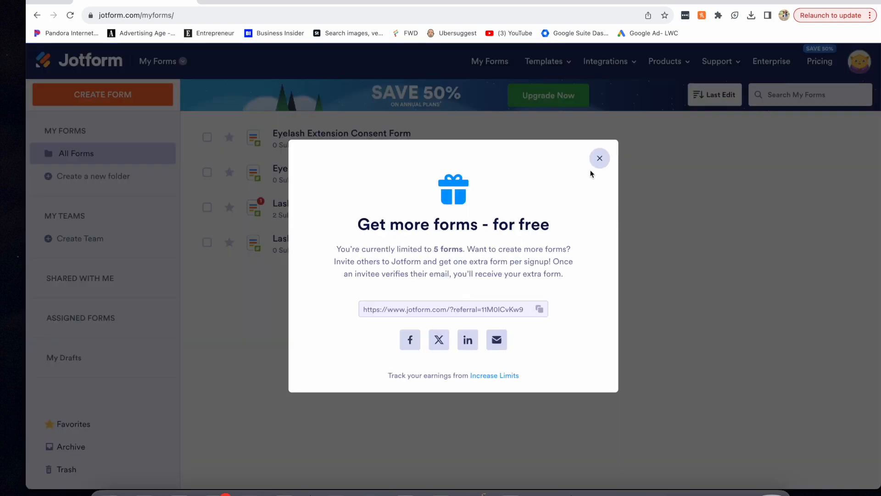
click(600, 158)
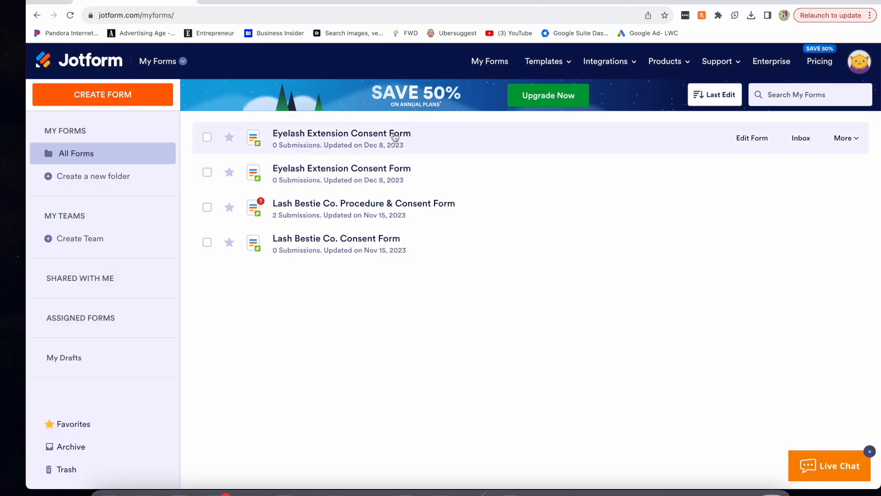
- View the live version of the topmost Eyelash Extension Consent Form, then return to the forms list
click(838, 142)
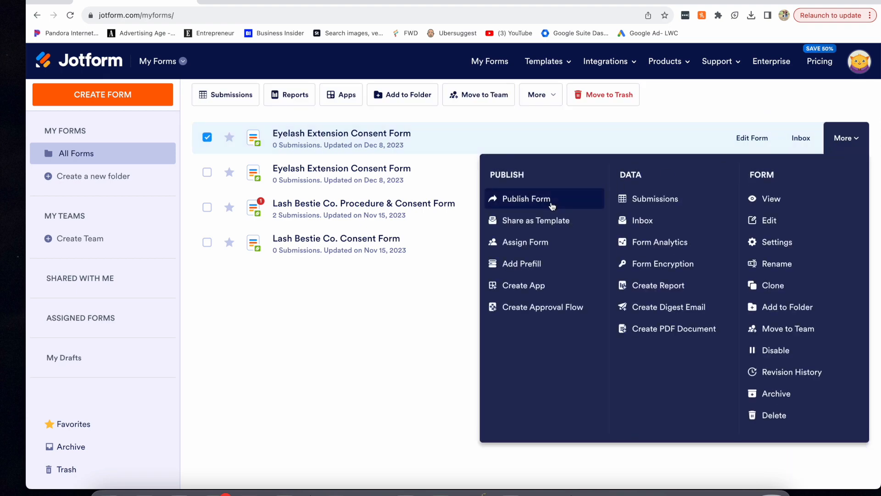
click(765, 198)
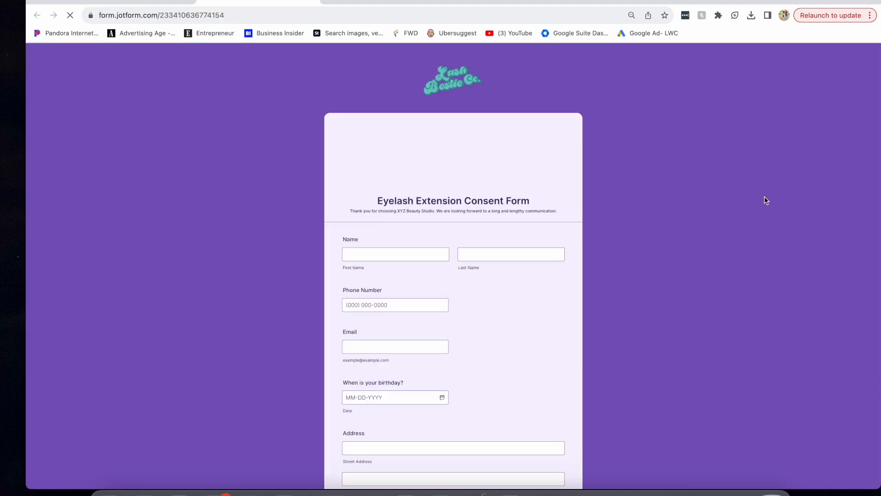
scroll(692, 203, down, 1)
scroll(692, 204, up, 1)
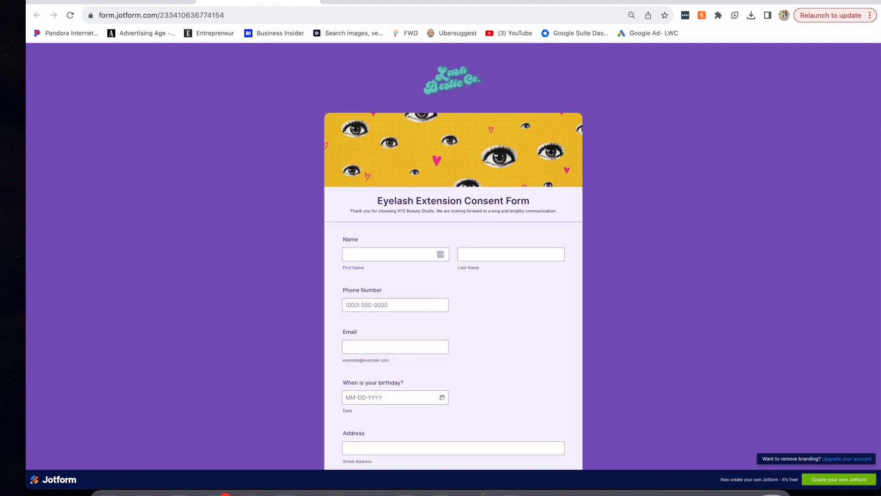
click(120, 1)
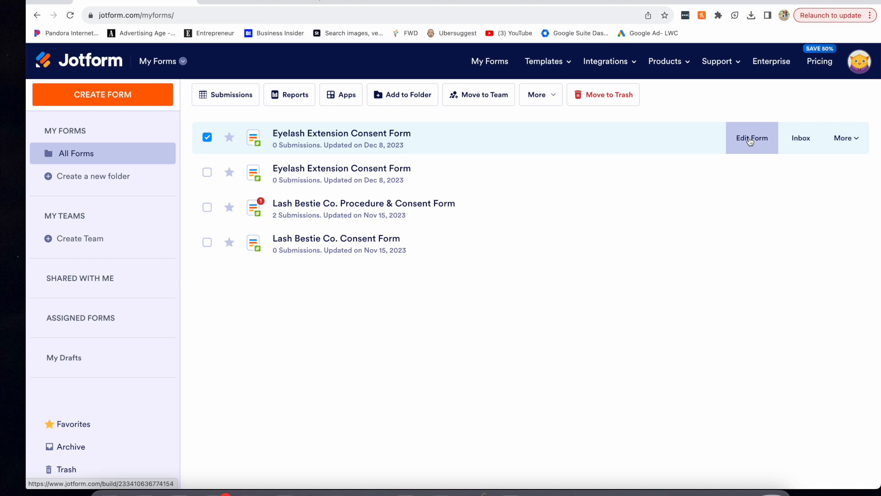
- Go to the topmost Eyelash Extension Consent Form's quick share options and copy its direct link
click(845, 137)
click(533, 223)
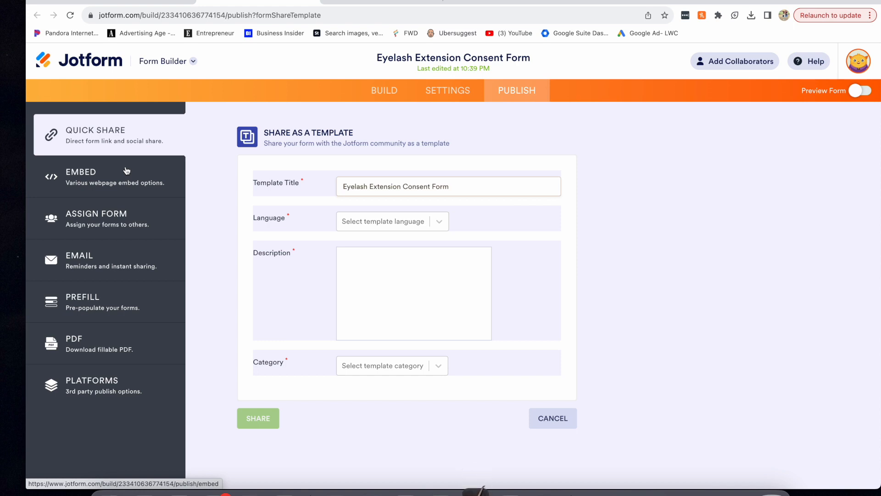
click(126, 143)
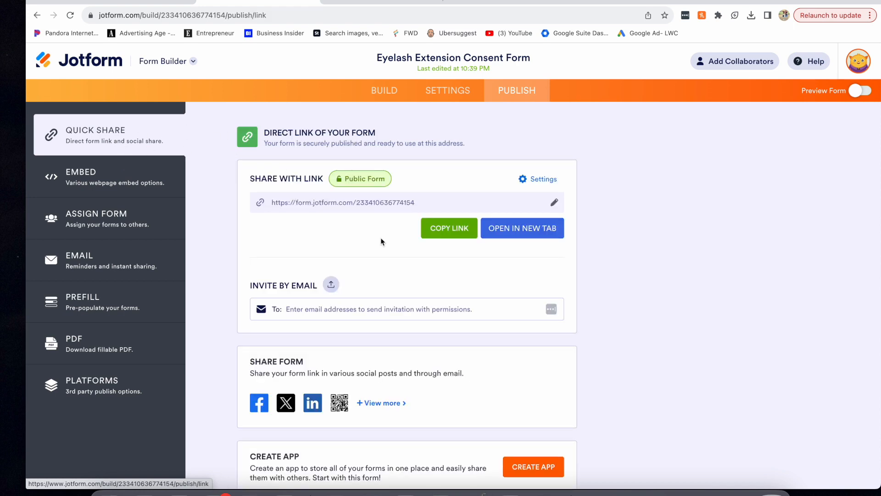
click(462, 237)
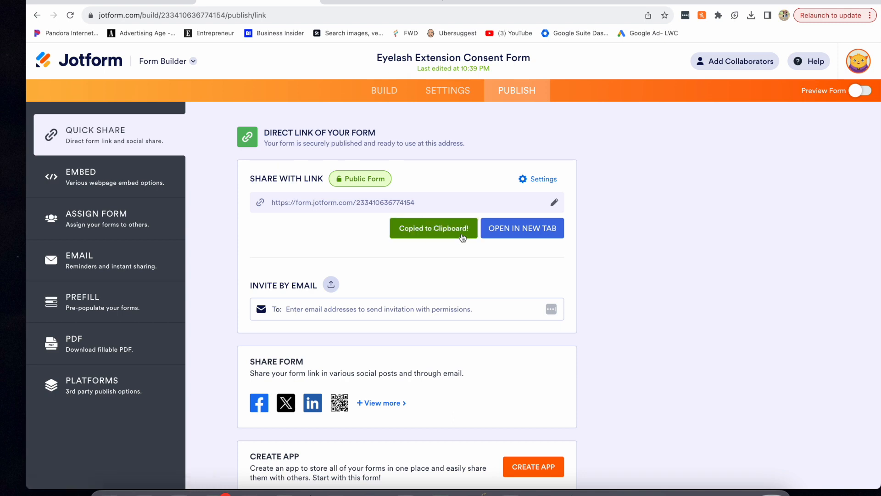